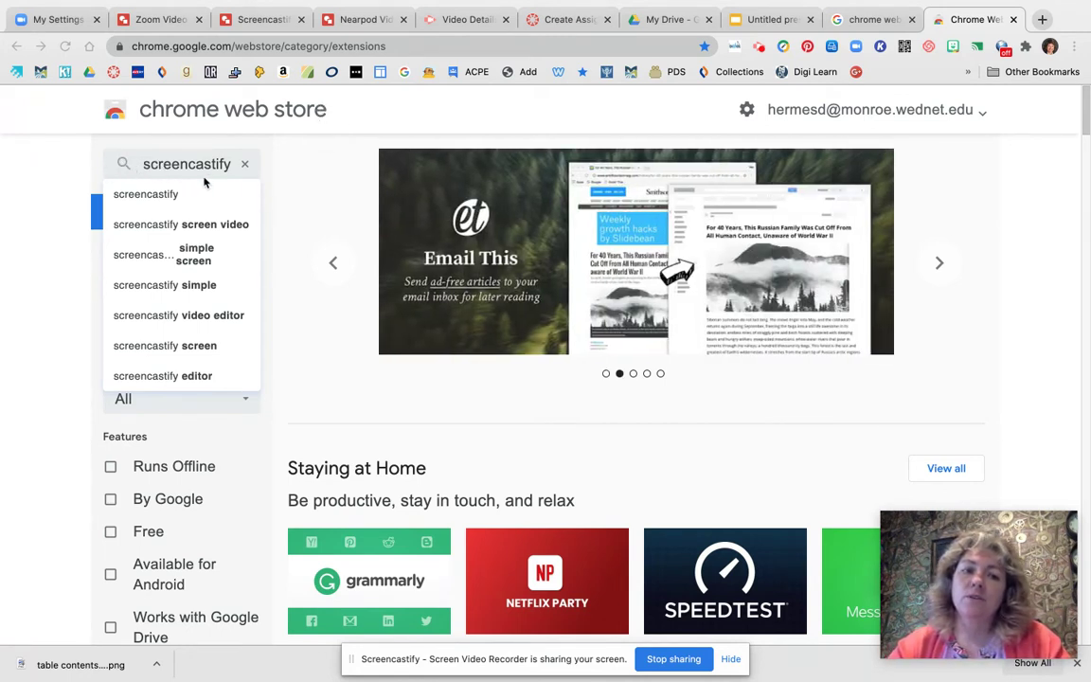
Search the Chrome Web Store for "screencastify"
click(171, 196)
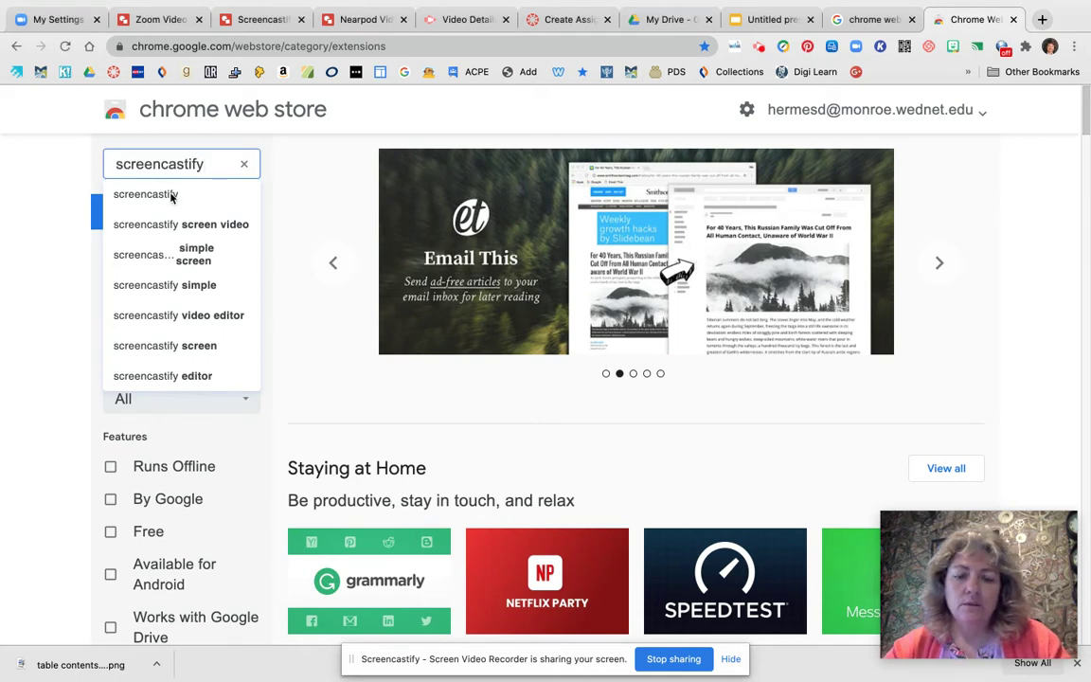
click(171, 196)
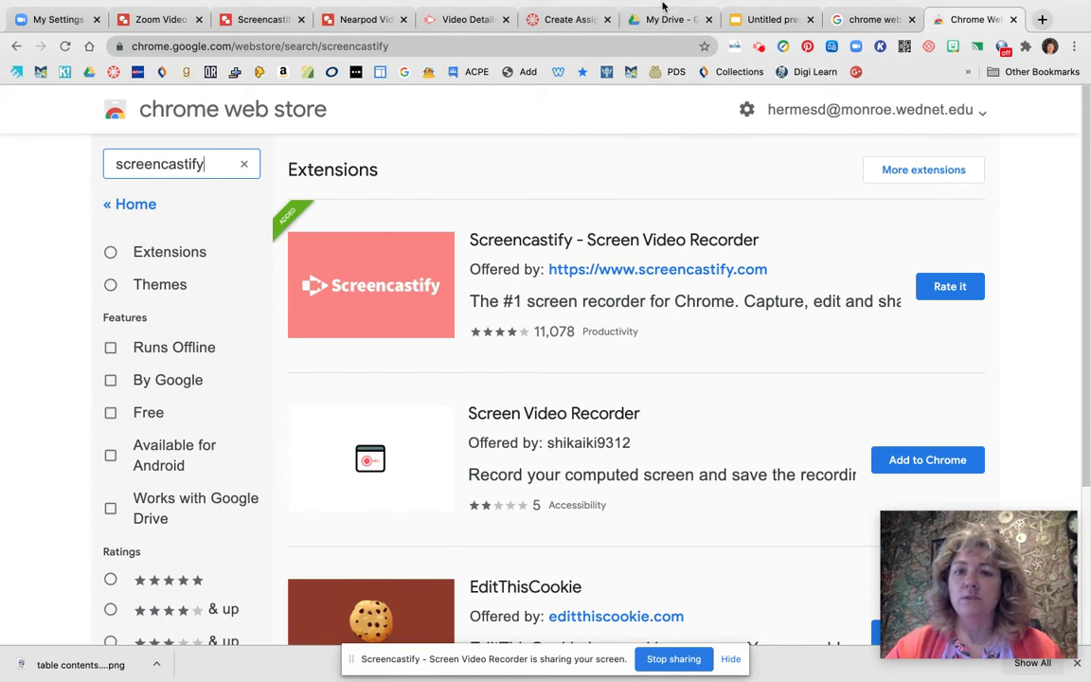
Switch to the untitled Google Slides presentation and present it, advancing to slide 2
click(763, 19)
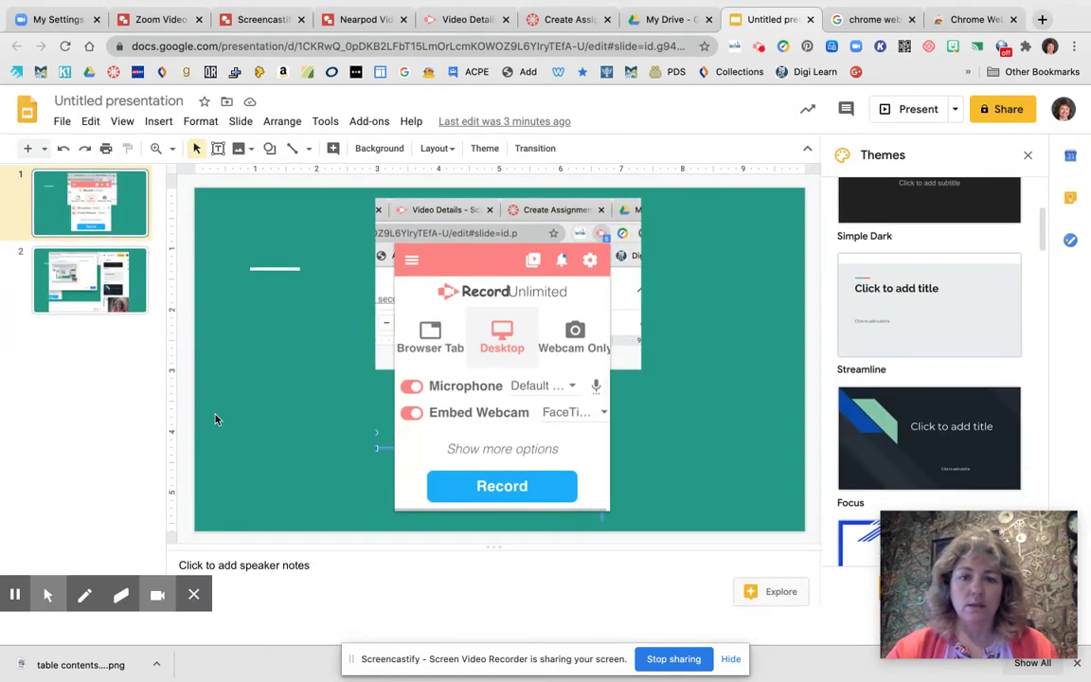
click(906, 111)
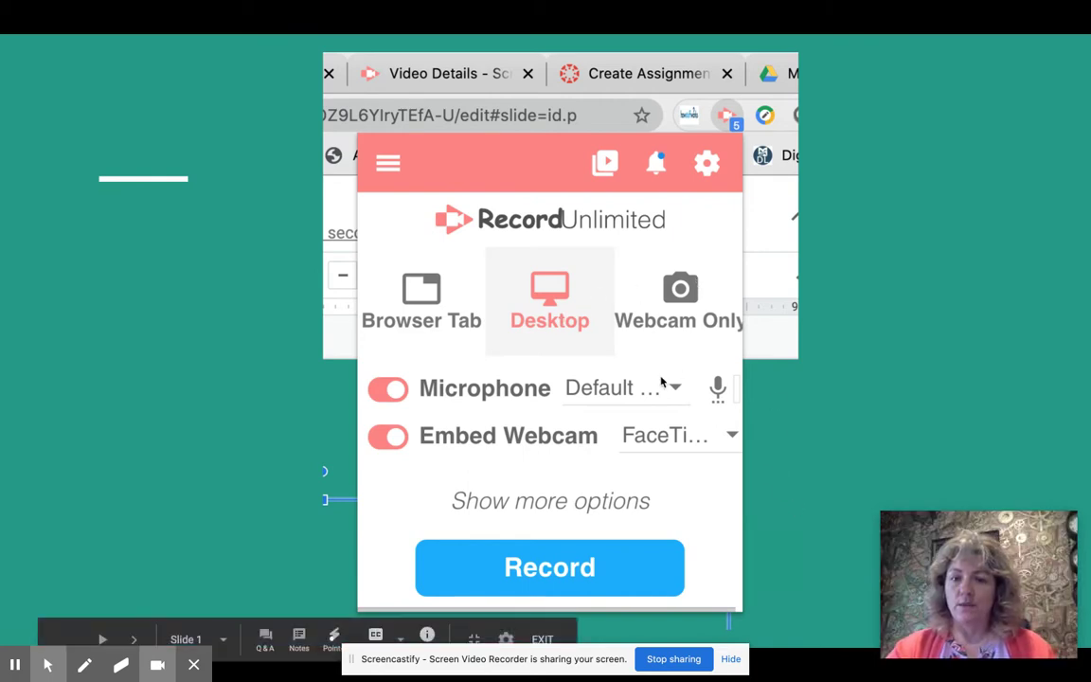
mouse_move(960, 548)
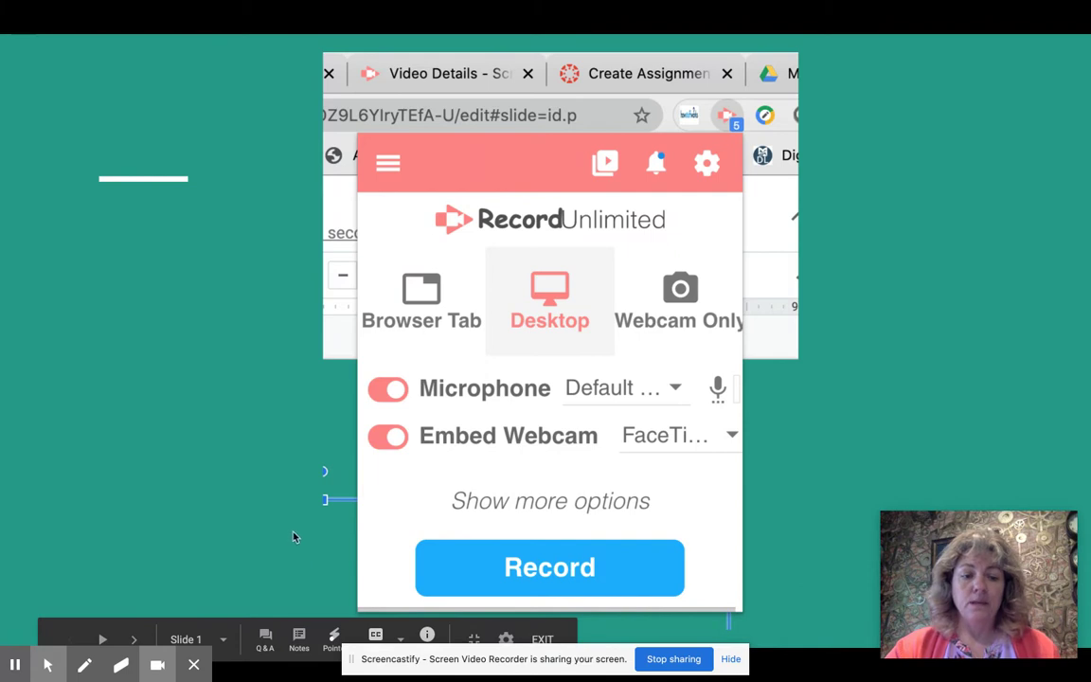
click(136, 636)
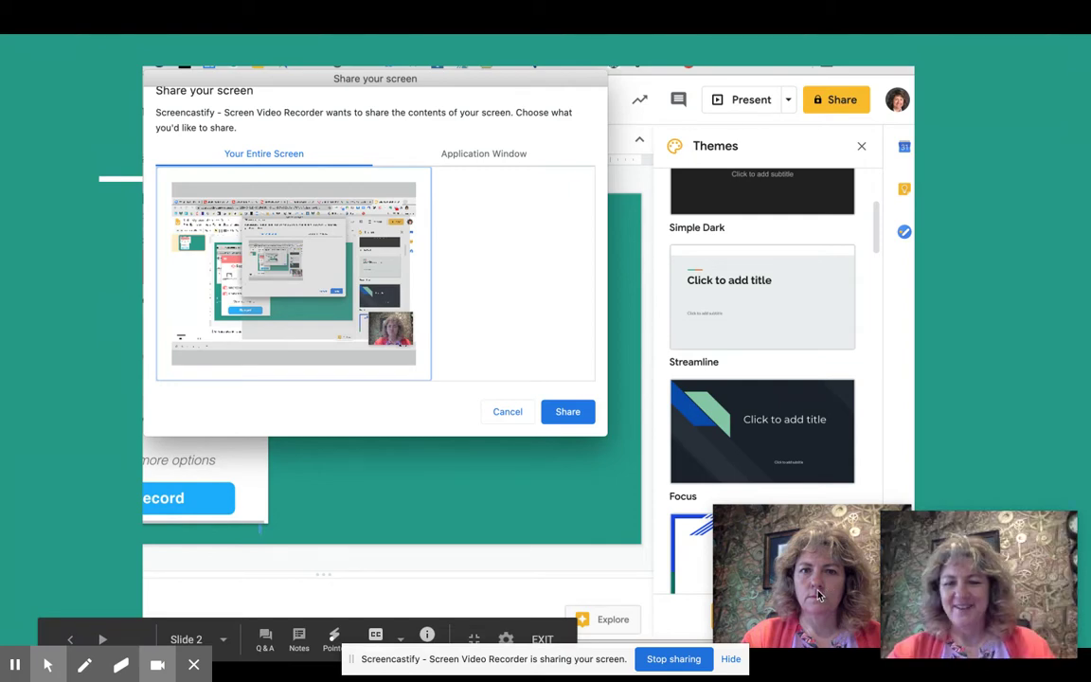
Move the webcam overlay onto the slide's Share your screen image and hide the overlay
drag(931, 552, 902, 234)
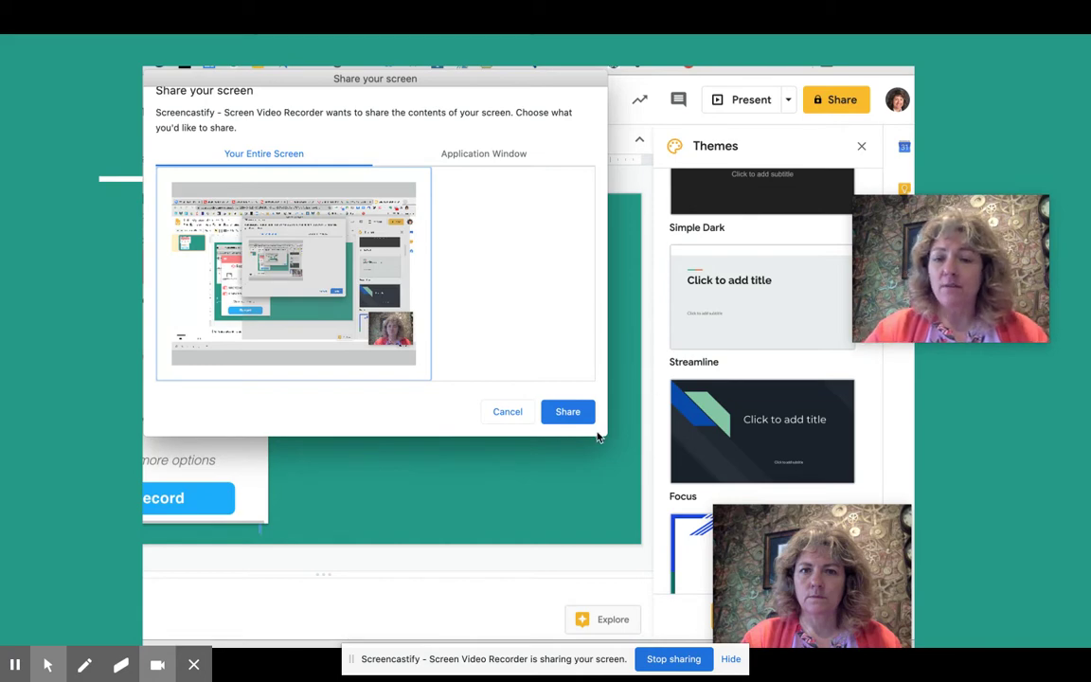
mouse_move(913, 279)
drag(959, 265, 467, 198)
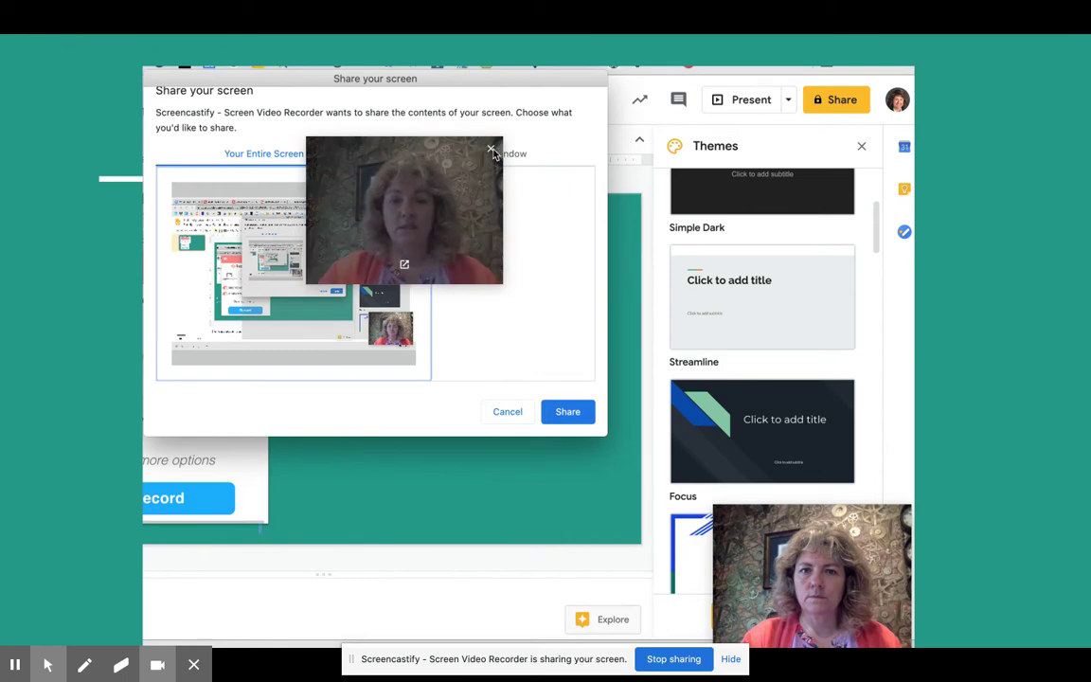
click(405, 269)
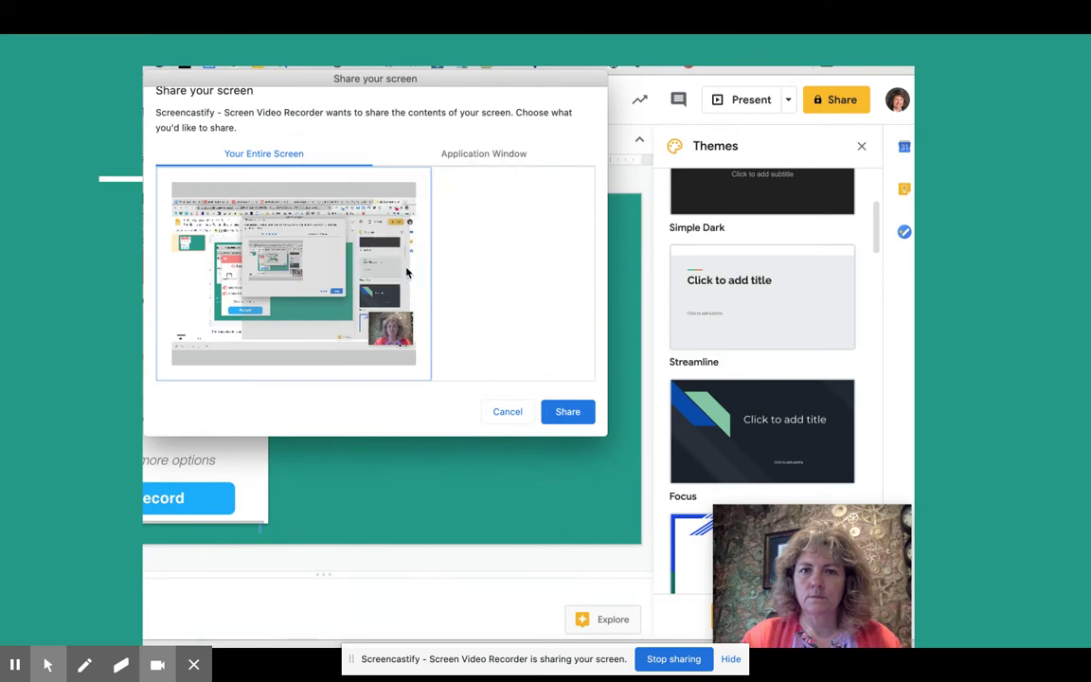
mouse_move(197, 591)
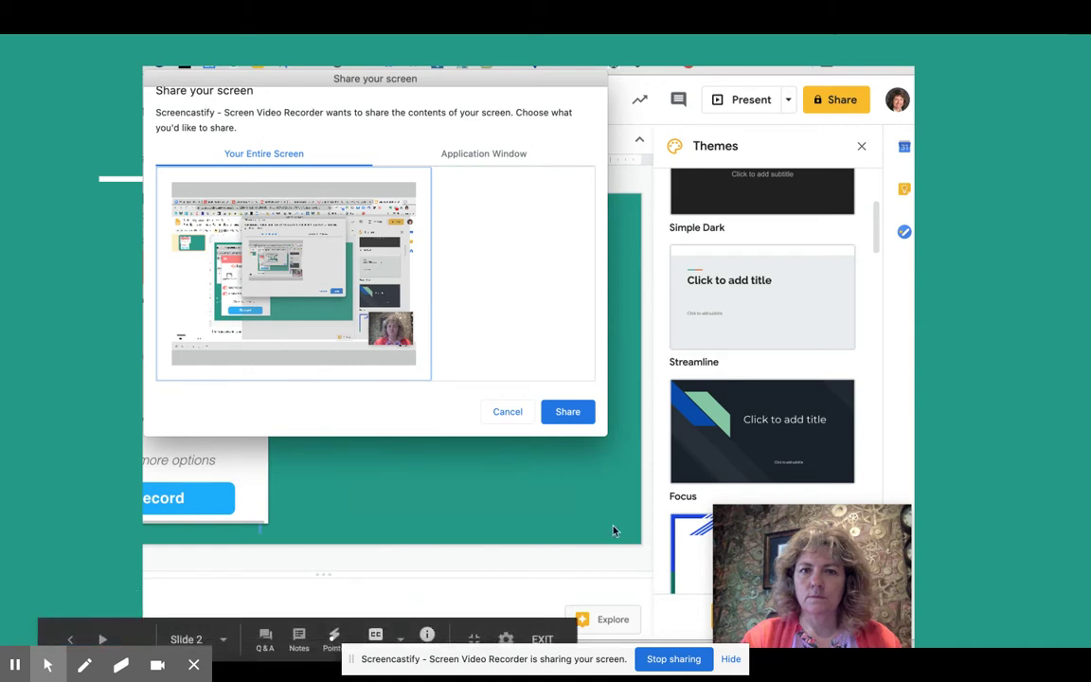
mouse_move(536, 628)
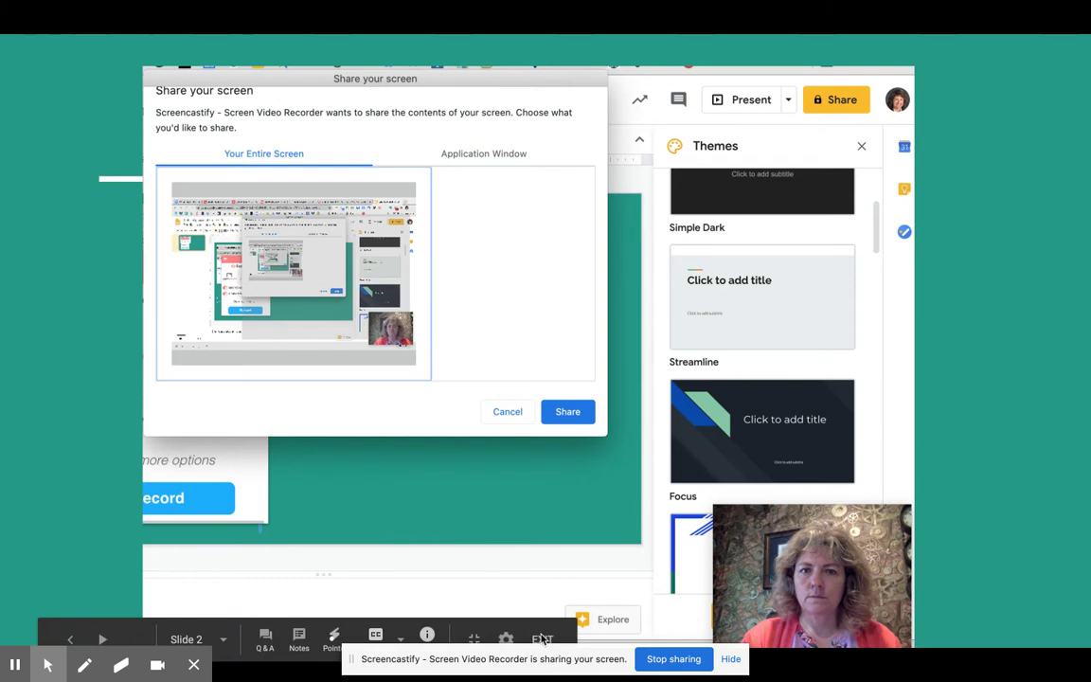
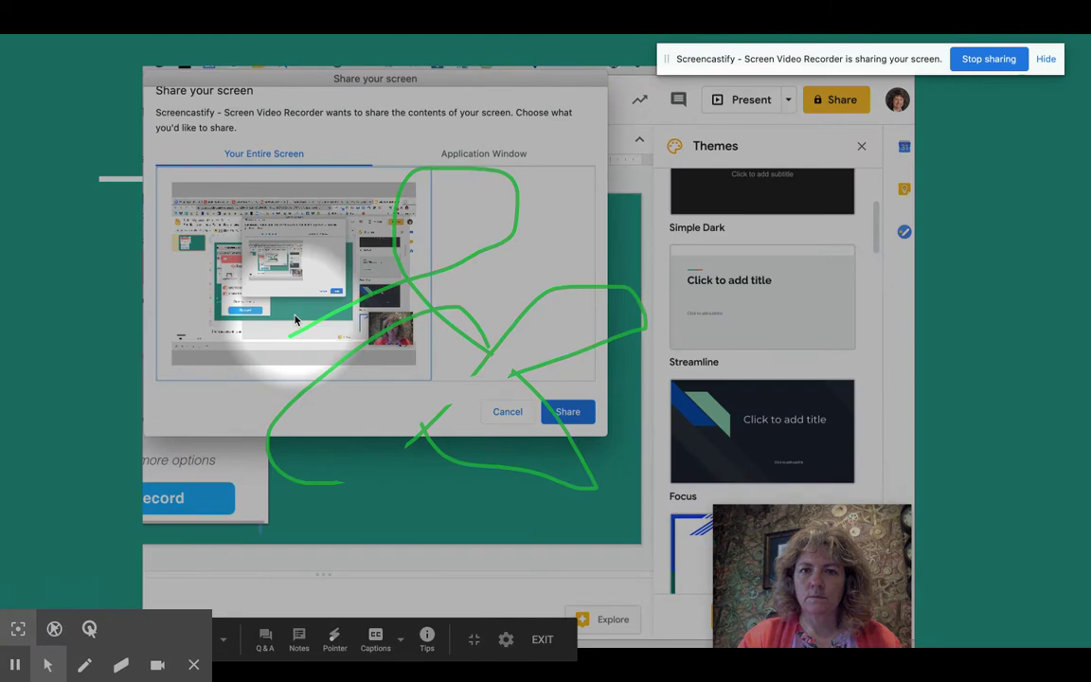
Turn off the mouse spotlight and bring the webcam overlay back, placed at the slide's upper-left corner
click(54, 629)
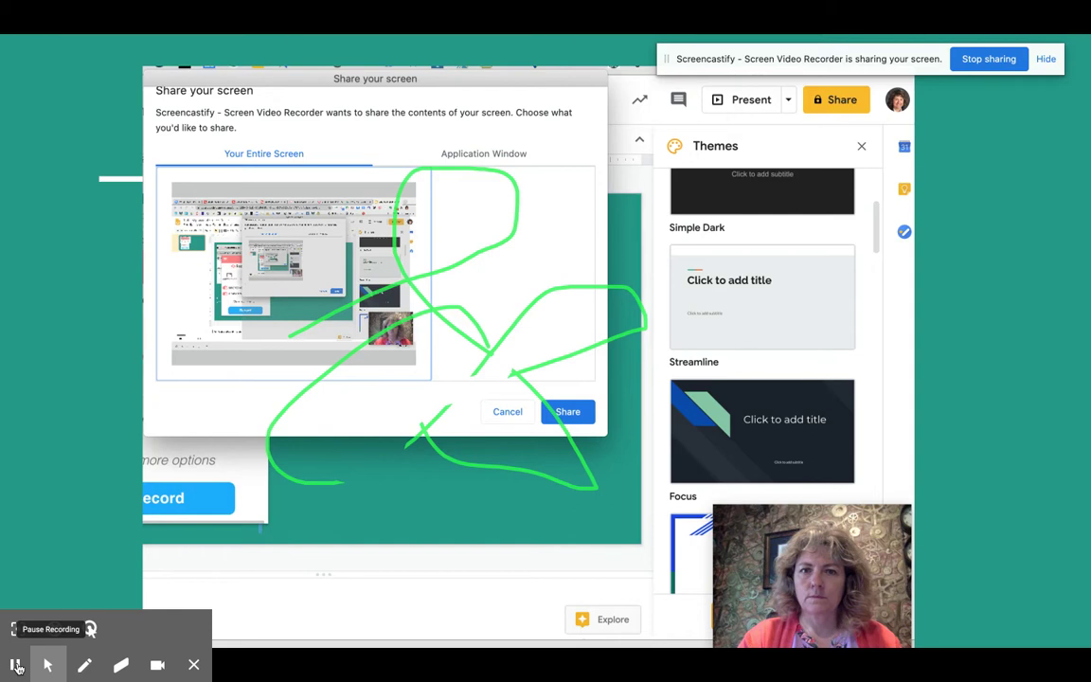
click(157, 665)
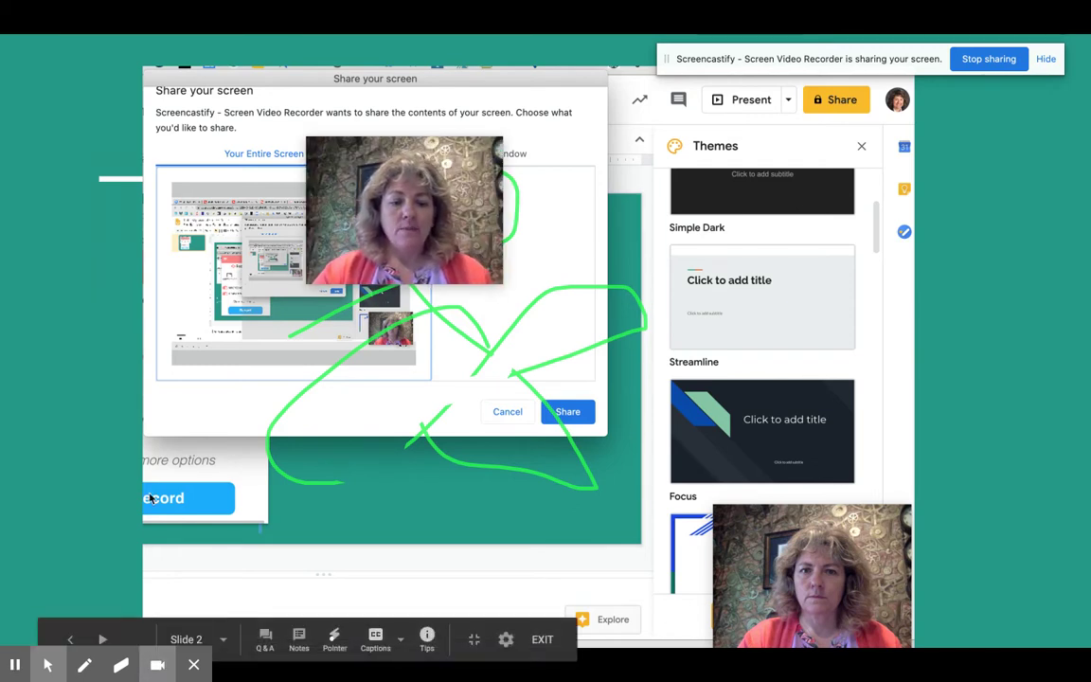
mouse_move(158, 665)
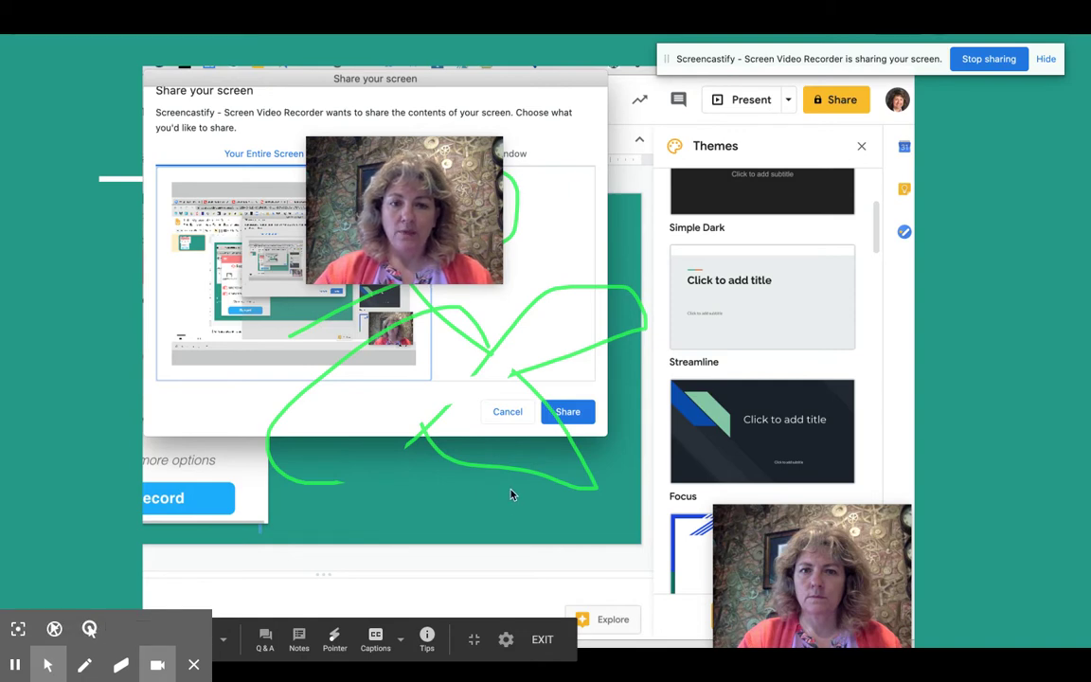
drag(474, 229, 208, 157)
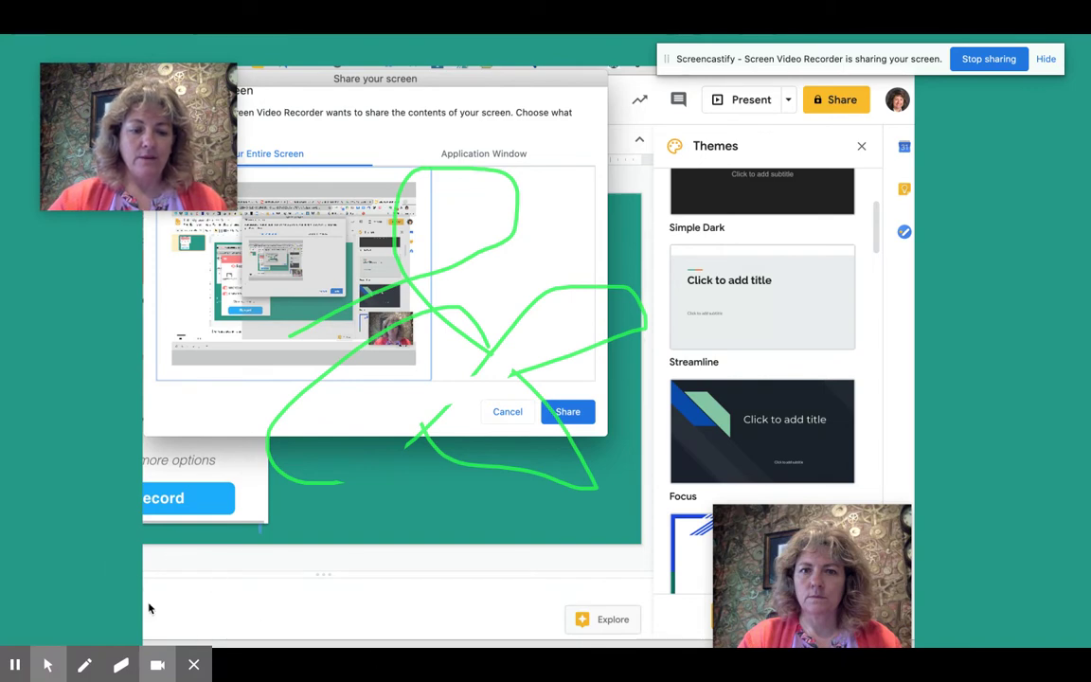
Exit the slideshow and move the screen-sharing notice down below the slide, clear of the bookmarks
mouse_move(377, 611)
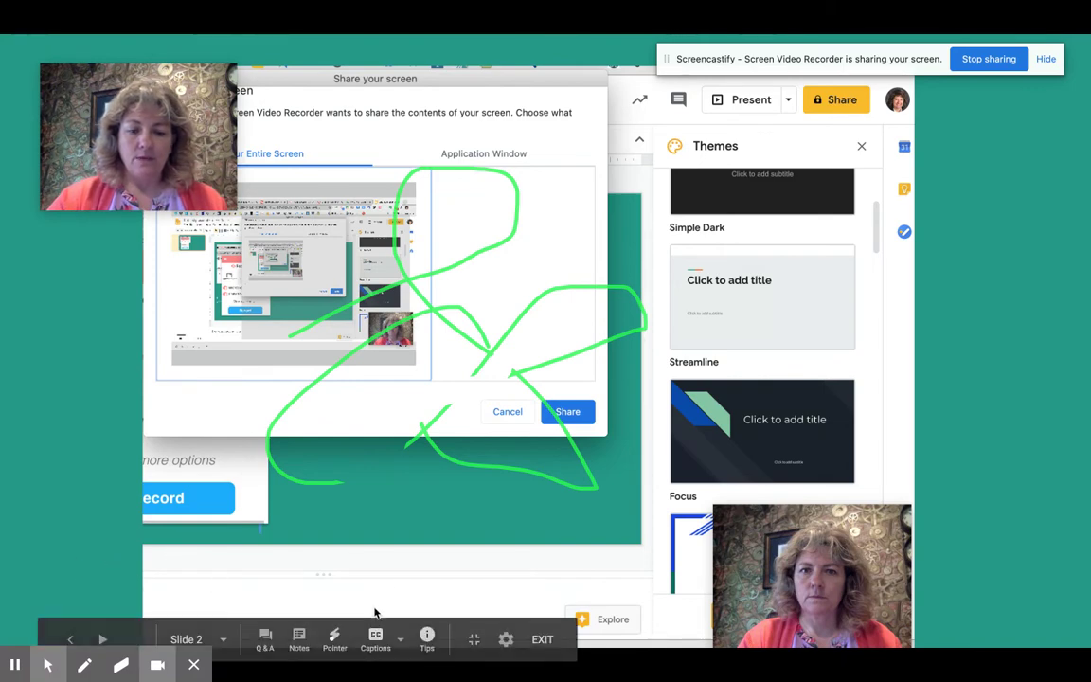
click(542, 641)
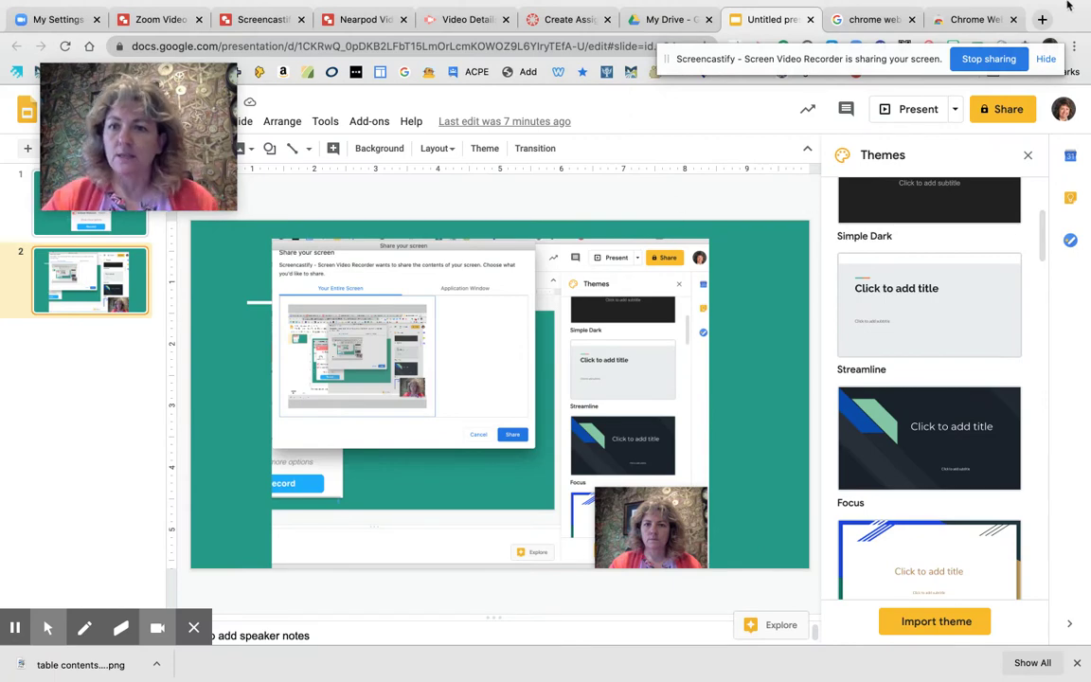
drag(923, 64, 575, 640)
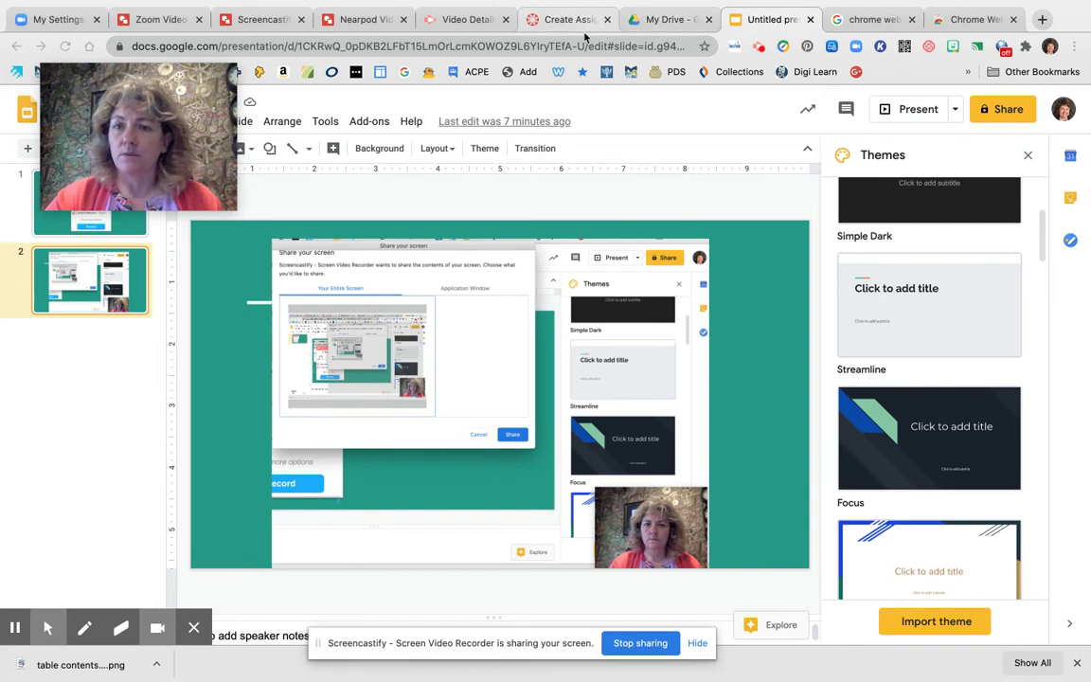
Start publishing the Screencastify recording to YouTube from its video details page, choosing the personal channel
click(462, 28)
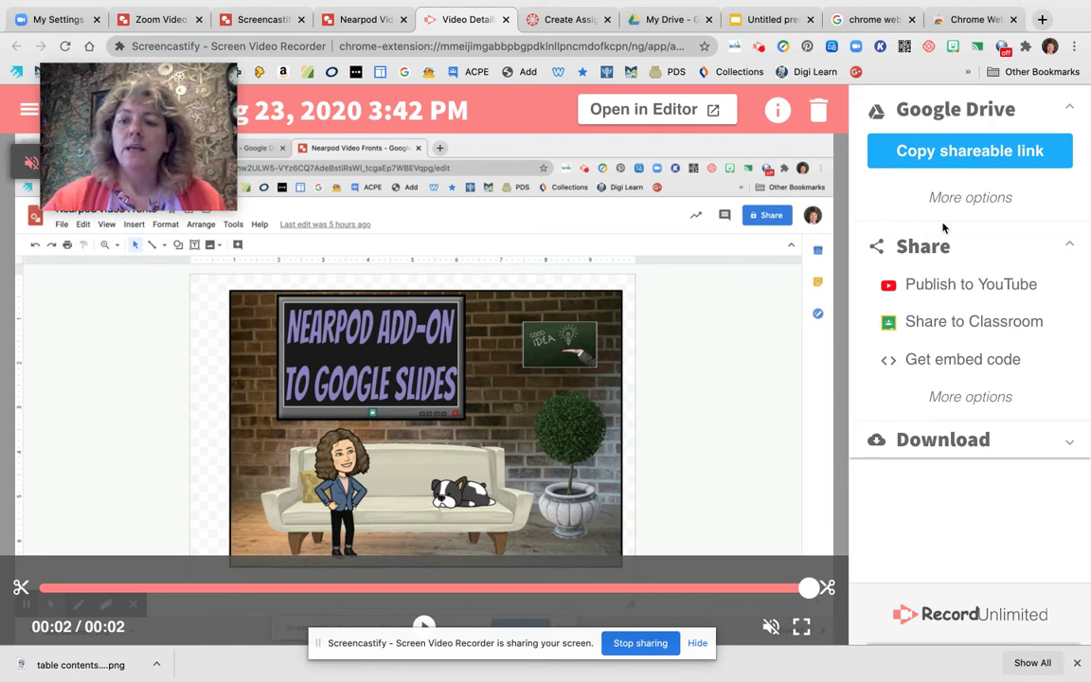
click(955, 287)
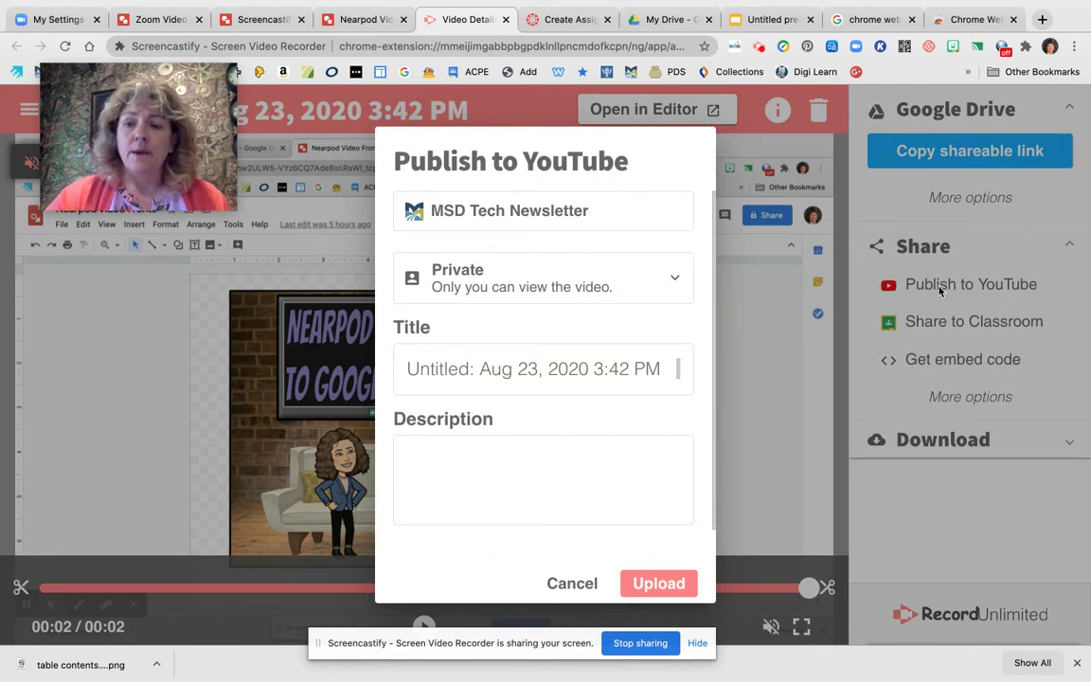
click(669, 212)
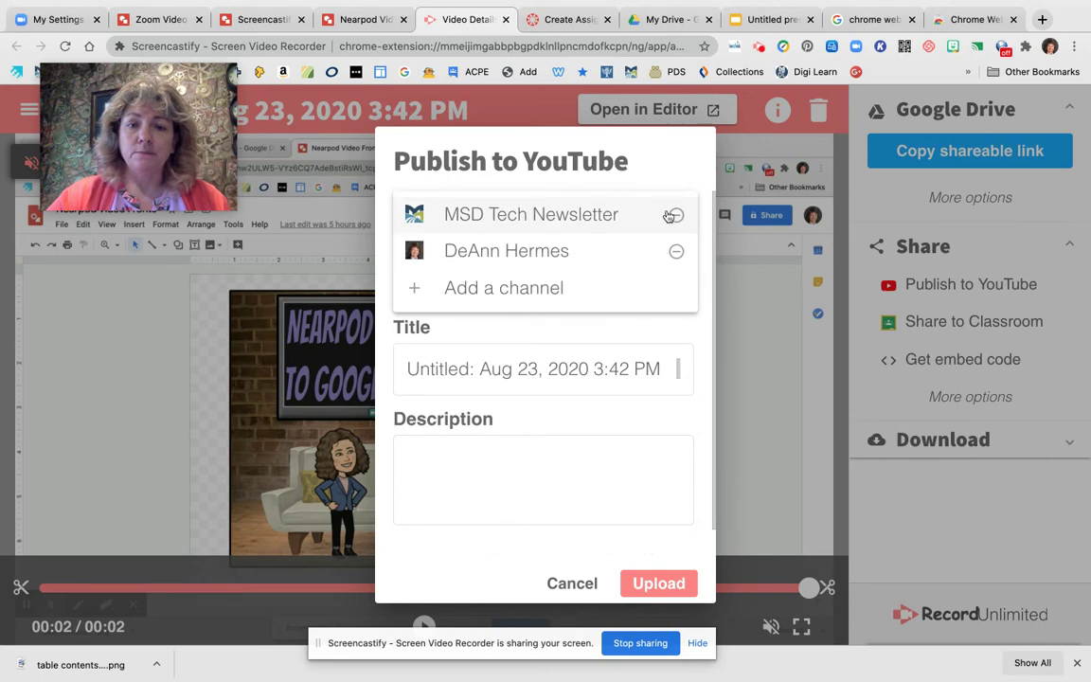
click(557, 252)
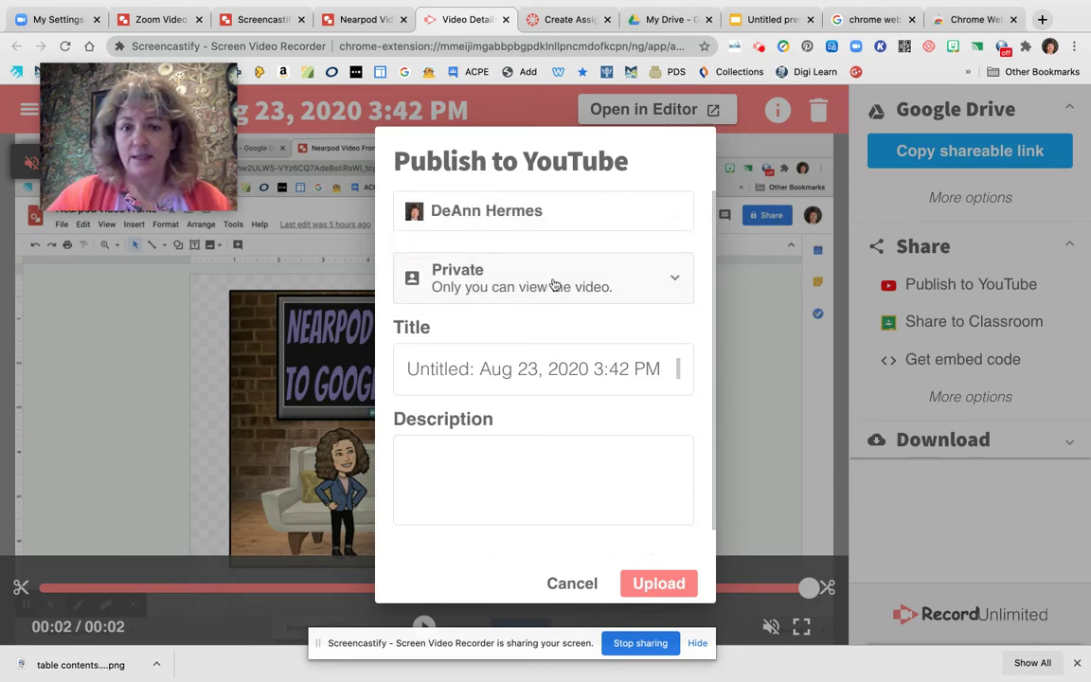
Keep the video's privacy as Private, title it "test" and upload it to YouTube, closing the finished dialog
click(554, 284)
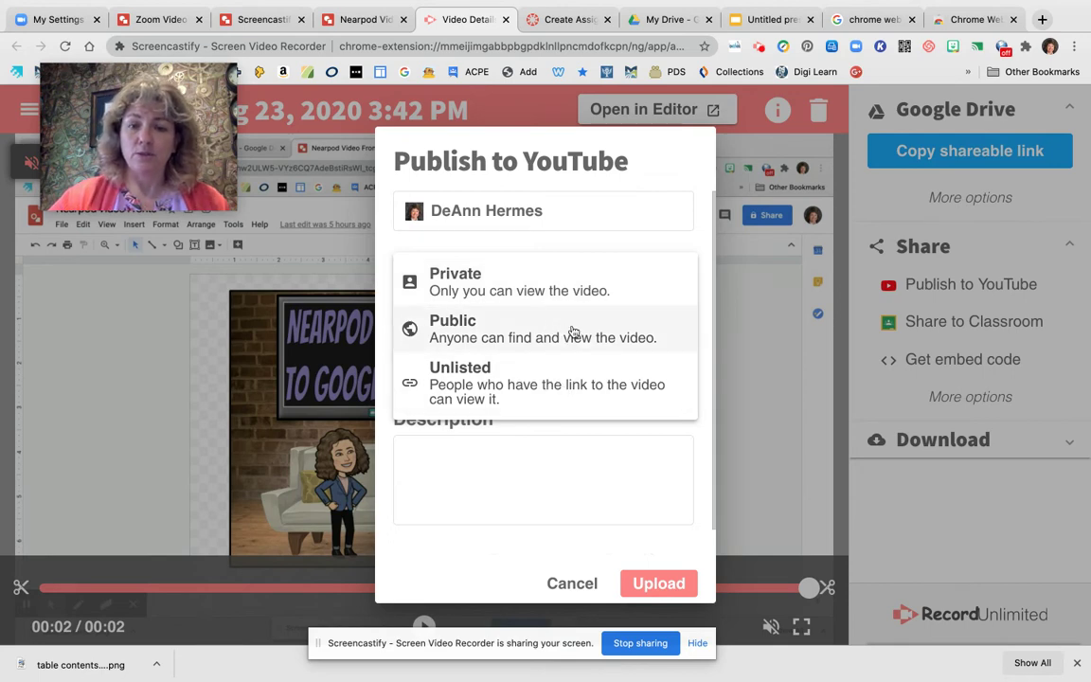
click(628, 456)
click(517, 371)
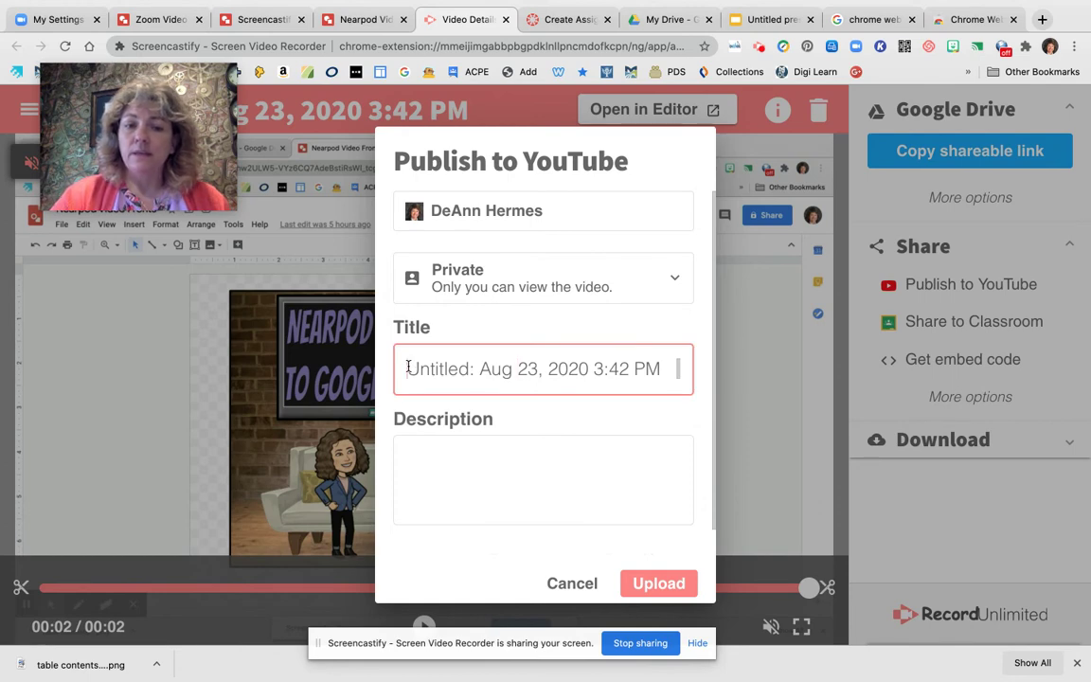
triple_click(564, 367)
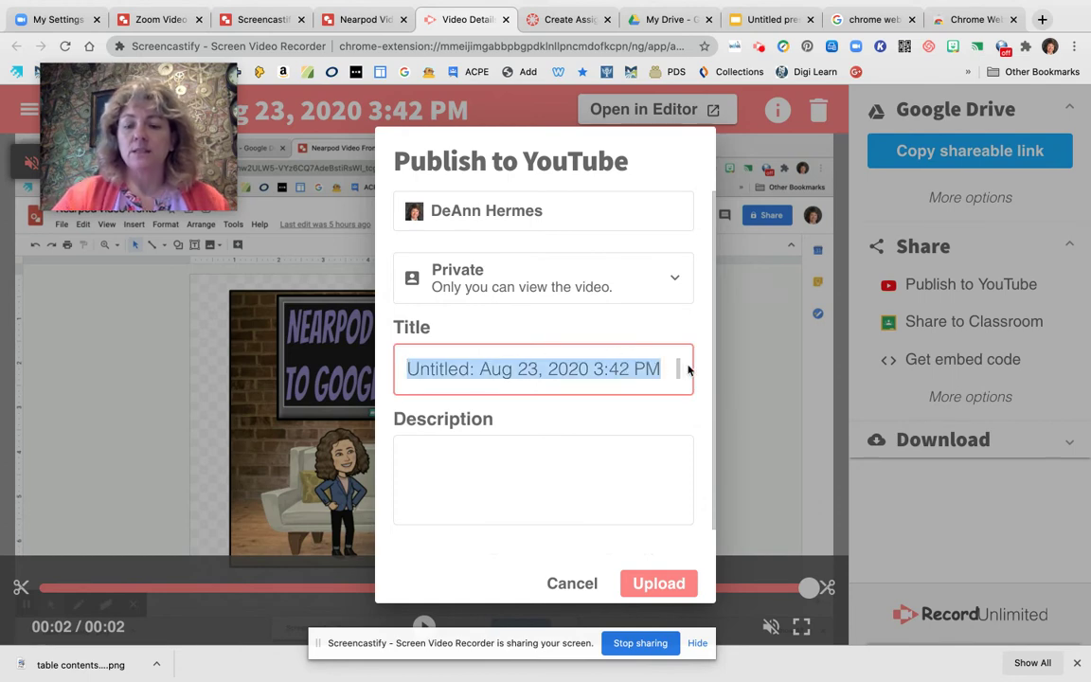
text(test)
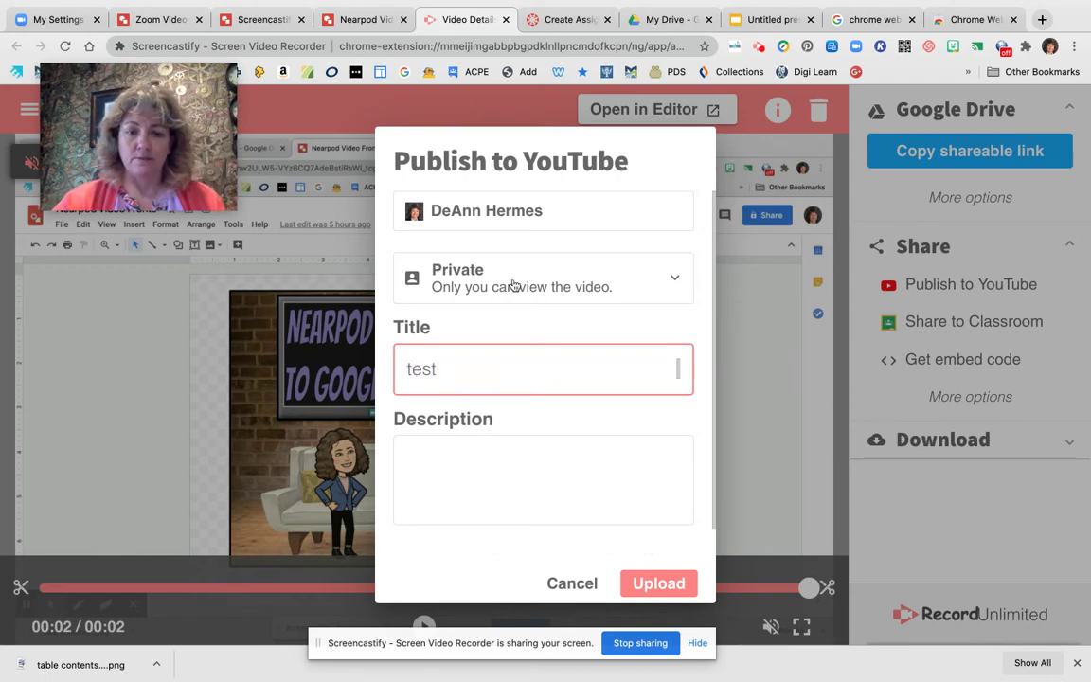
click(667, 583)
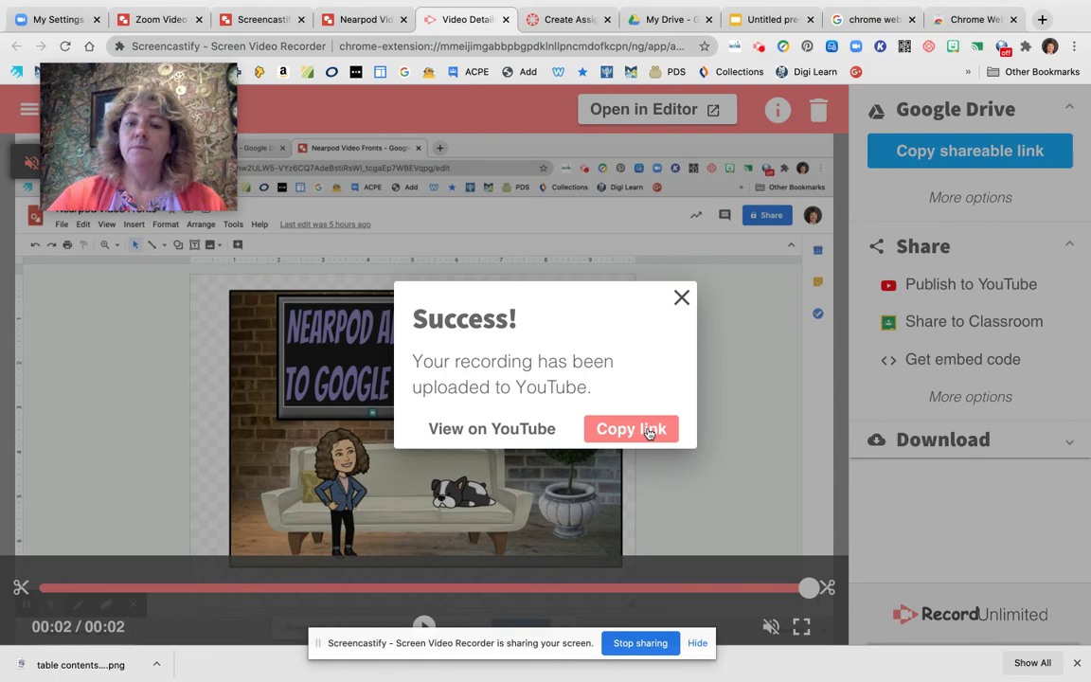
click(682, 300)
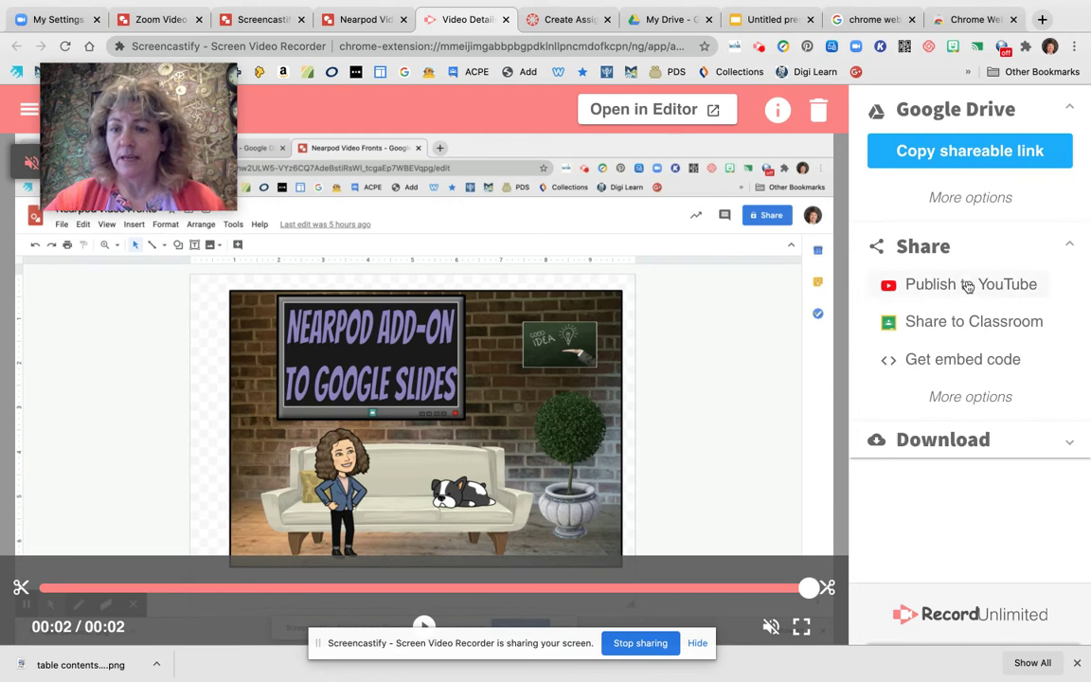
Copy the recording's HTML embed code from its sharing options
click(964, 362)
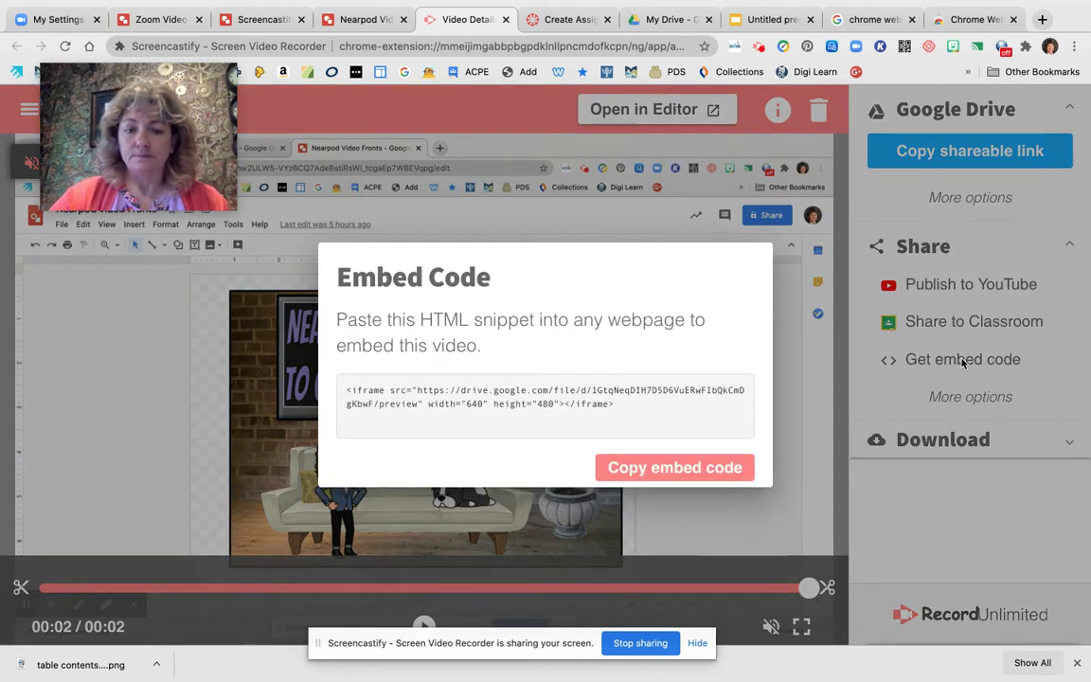
click(662, 476)
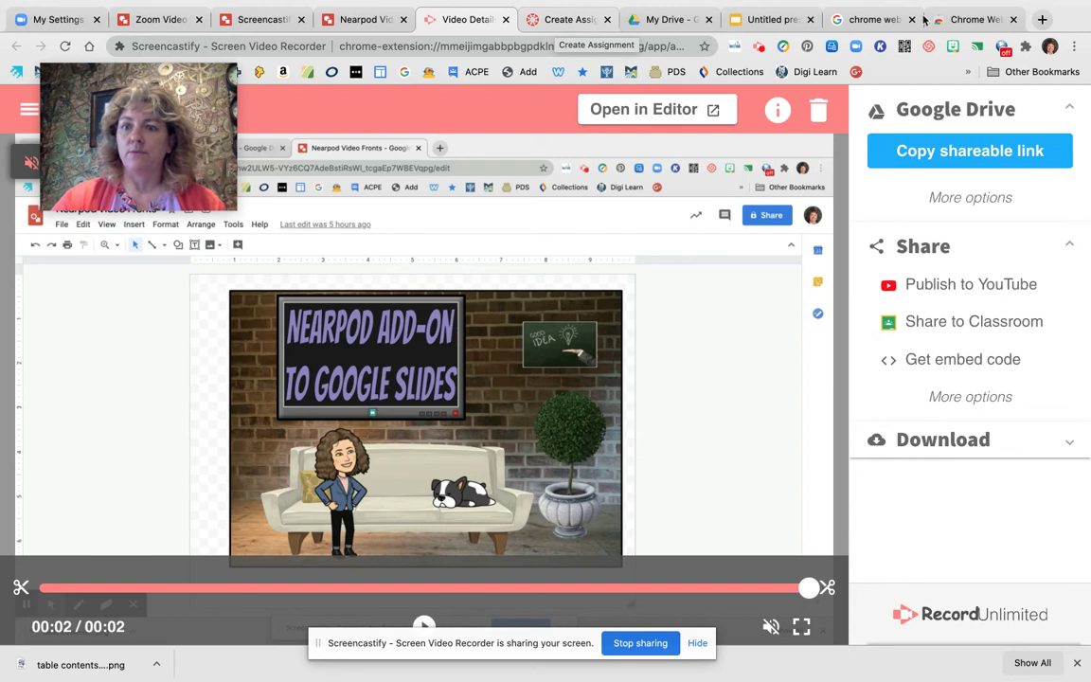
Switch to the new Screencastify assignment in Canvas and move the webcam overlay clear of the page header and the HTML editor control
click(574, 21)
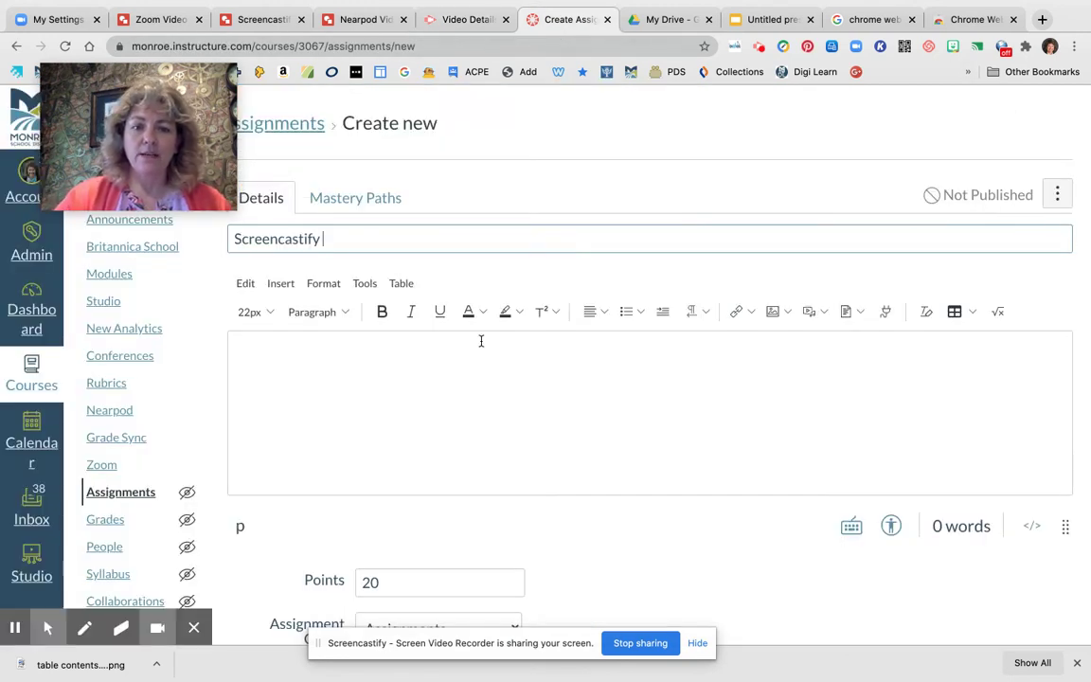
drag(203, 167, 1017, 596)
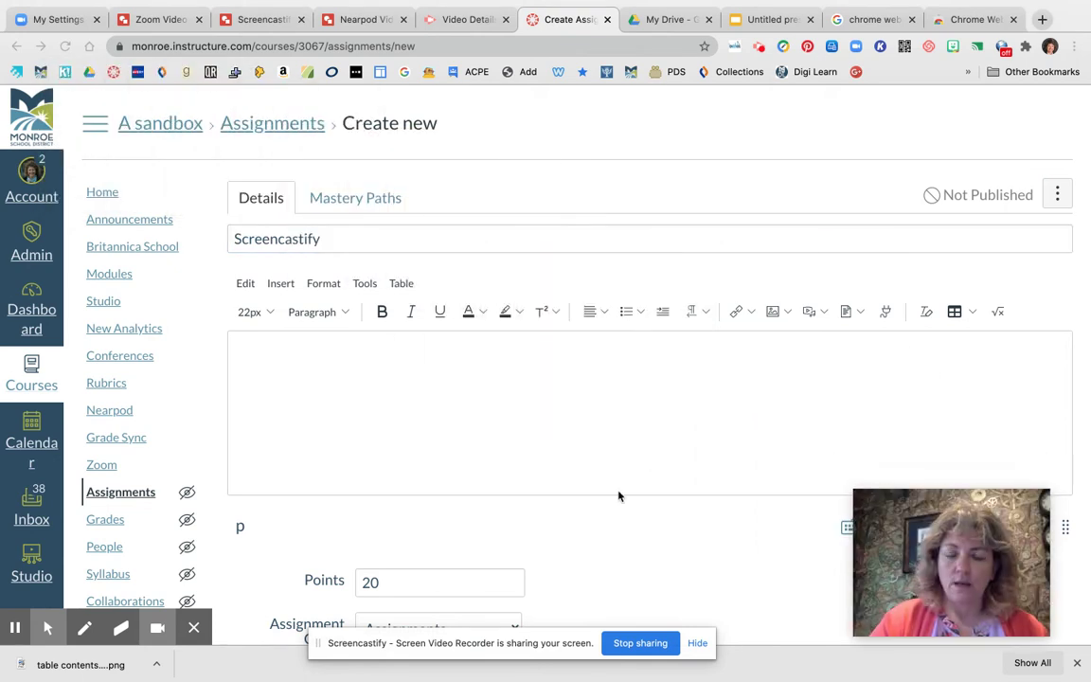
click(292, 238)
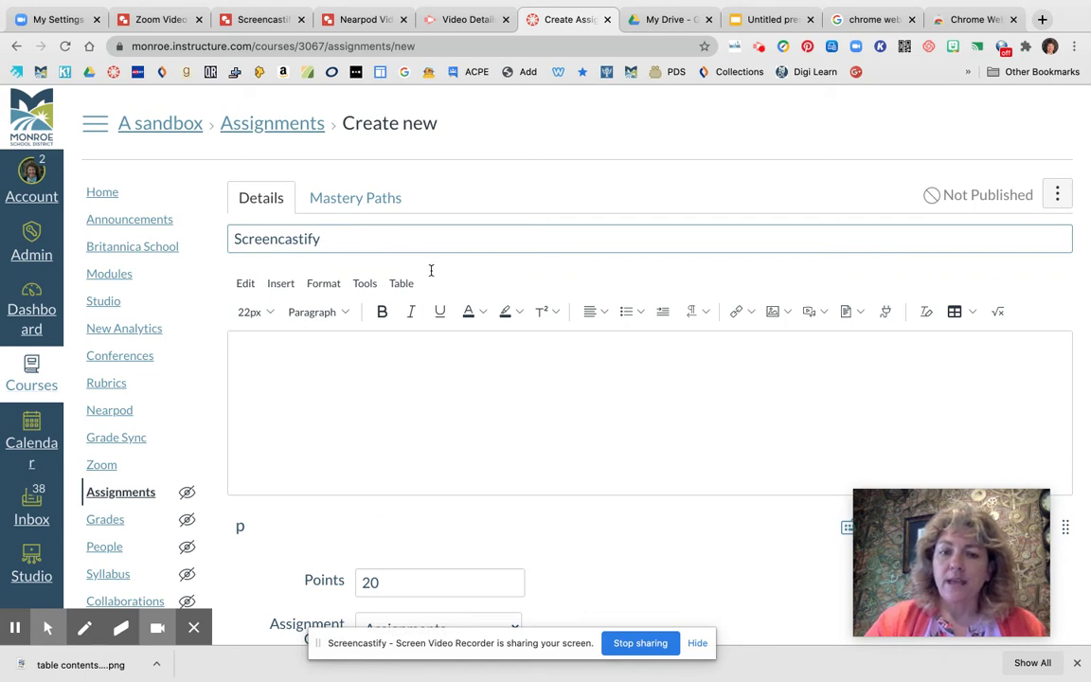
mouse_move(997, 555)
drag(959, 548, 750, 546)
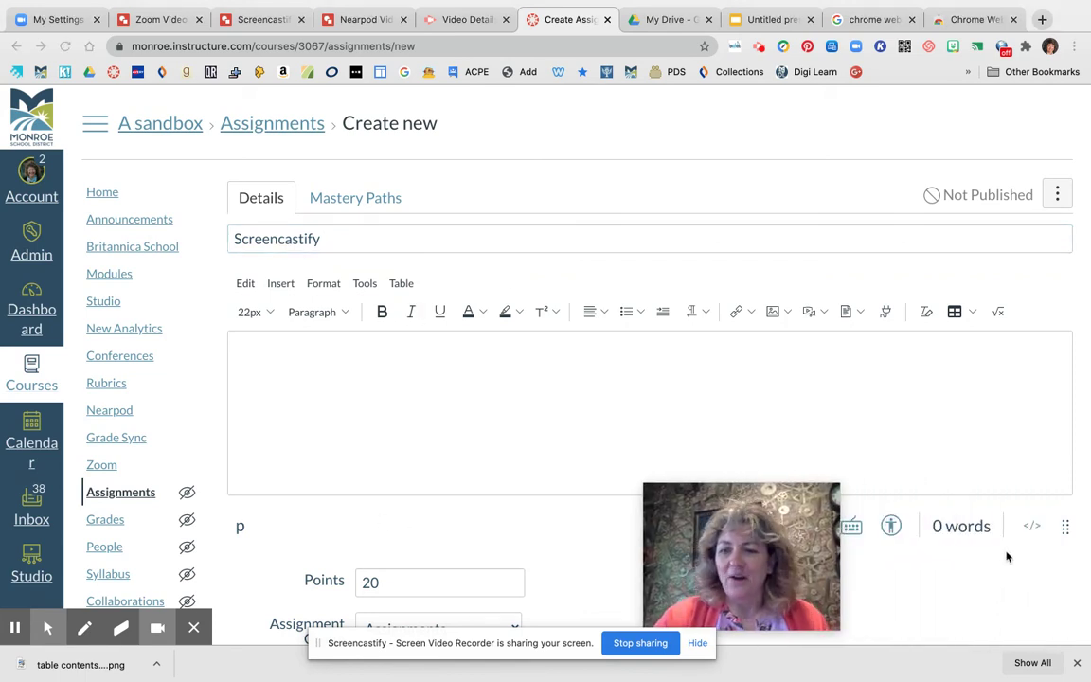
Paste the copied recording embed code into the HTML view of the assignment's description
scroll(1007, 555, down, 5)
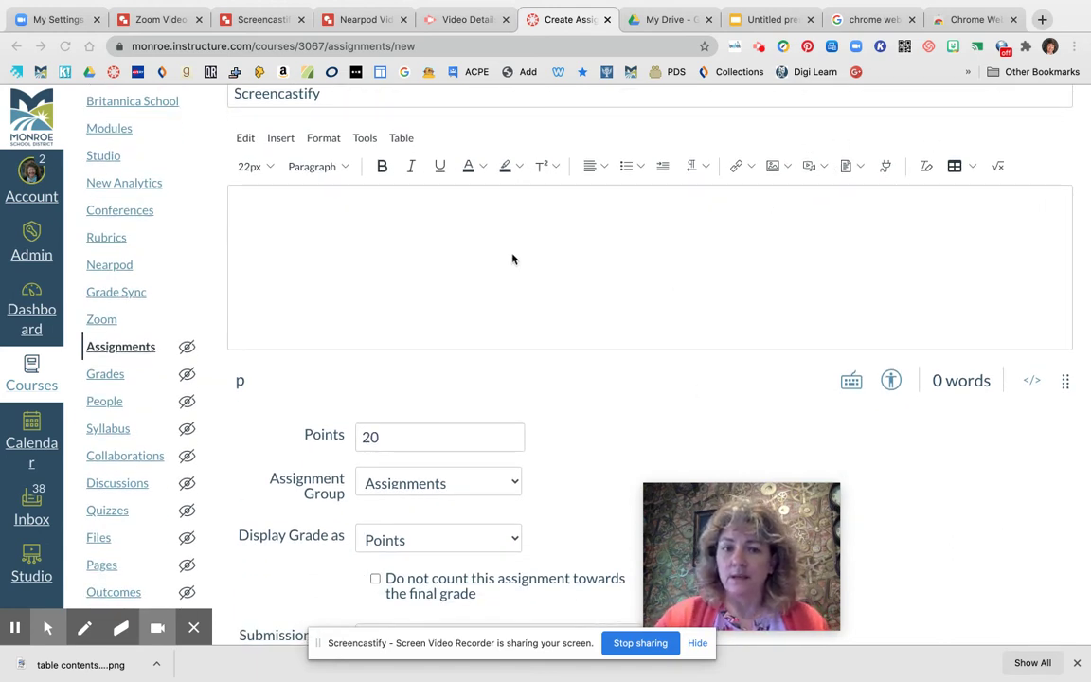
click(1033, 380)
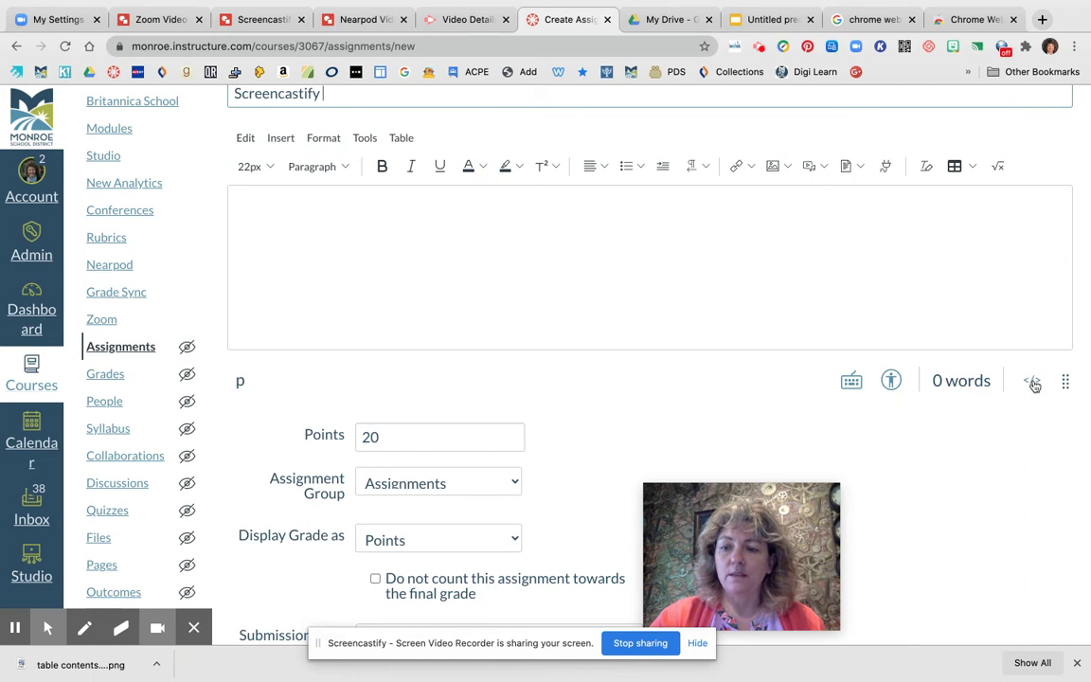
click(1034, 381)
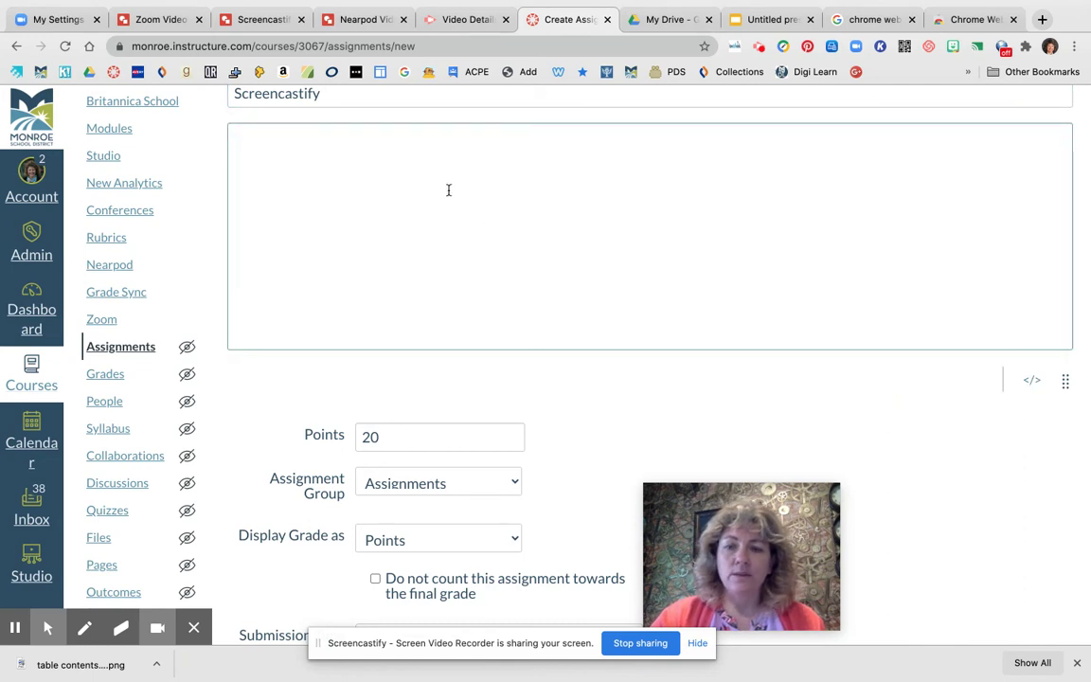
click(1031, 383)
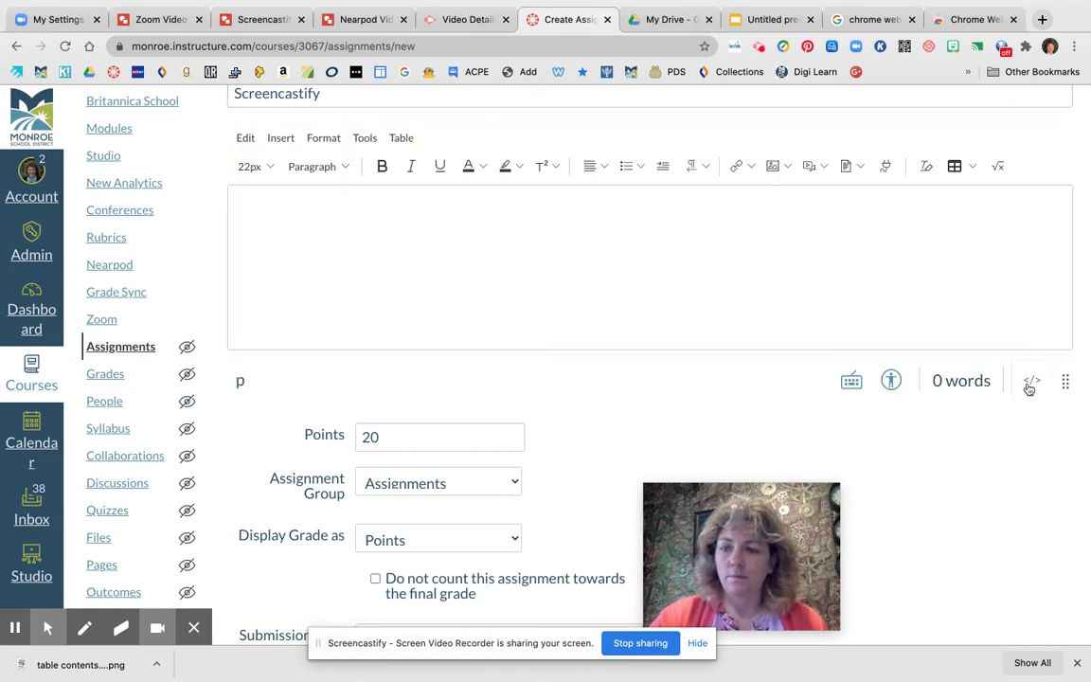
click(1030, 383)
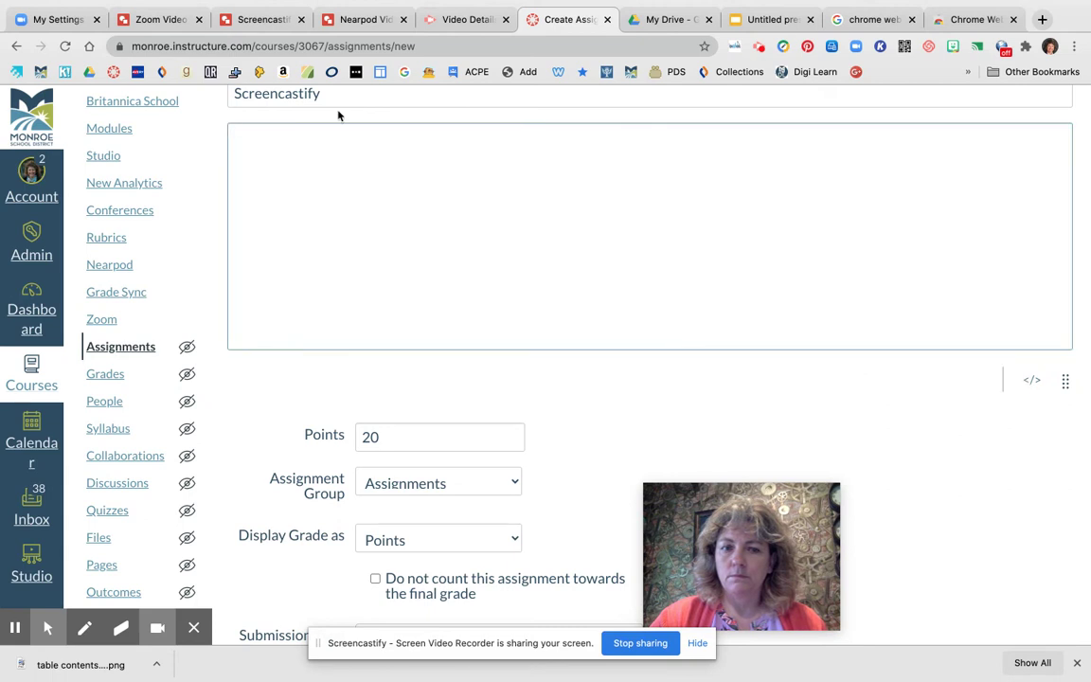
key(ctrl+v)
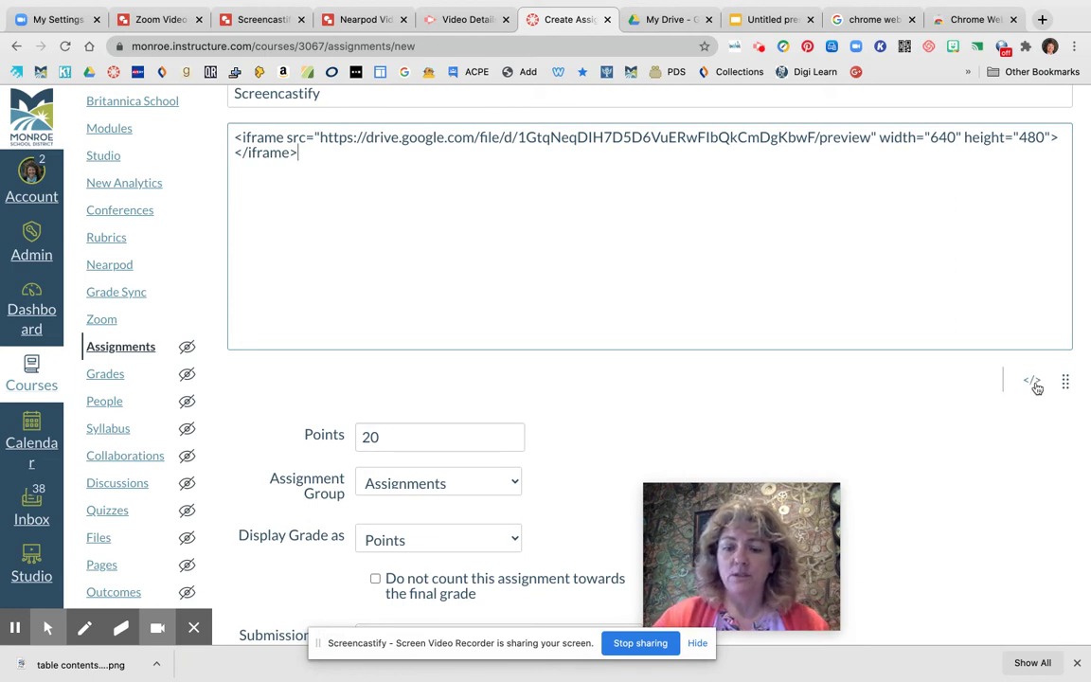
Save the Screencastify assignment and view the embedded video on its page
scroll(975, 528, down, 10)
scroll(975, 529, down, 5)
click(1047, 592)
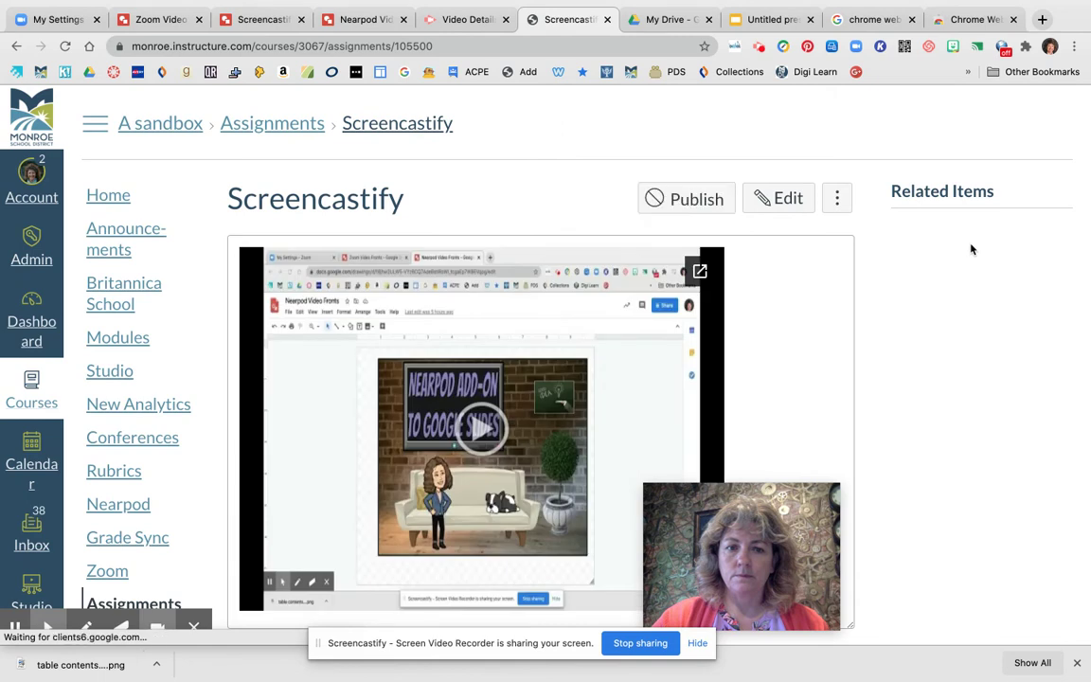
scroll(971, 249, down, 3)
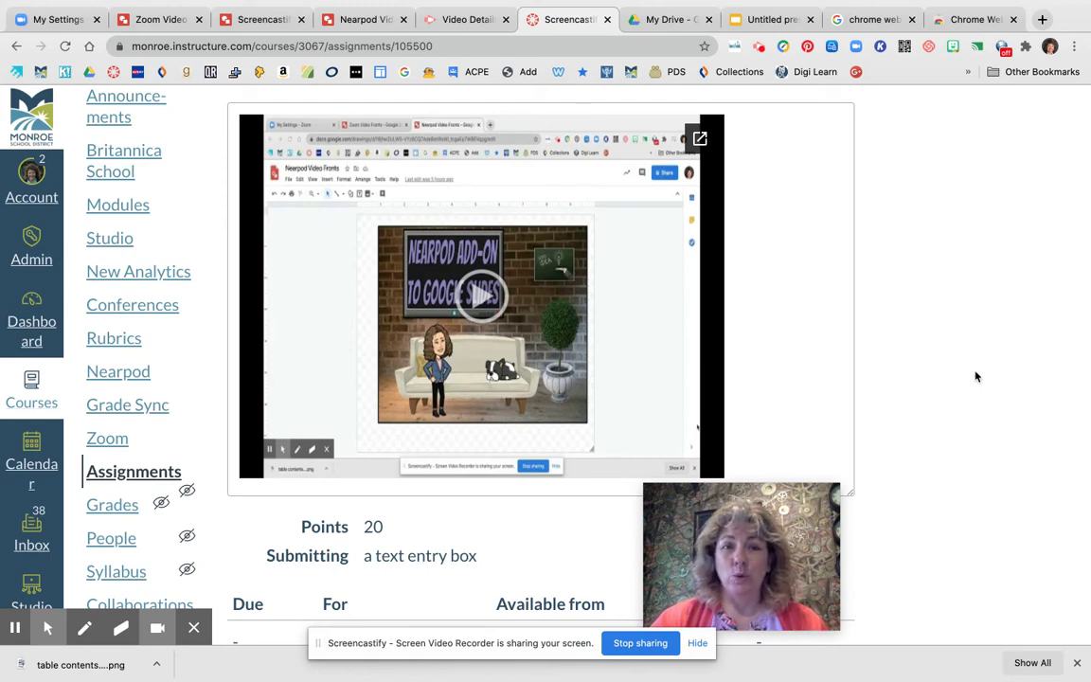
Open youtube.com in a new browser tab and go to the uploads on the signed-in account's own channel
click(1041, 20)
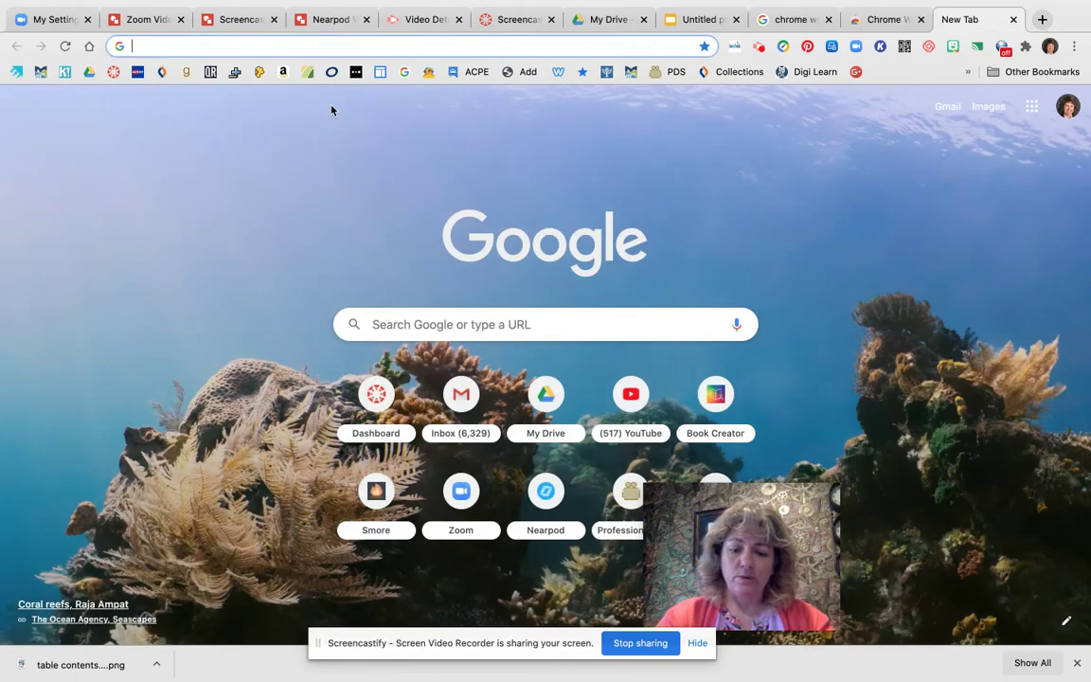
text(youtube.com)
key(Return)
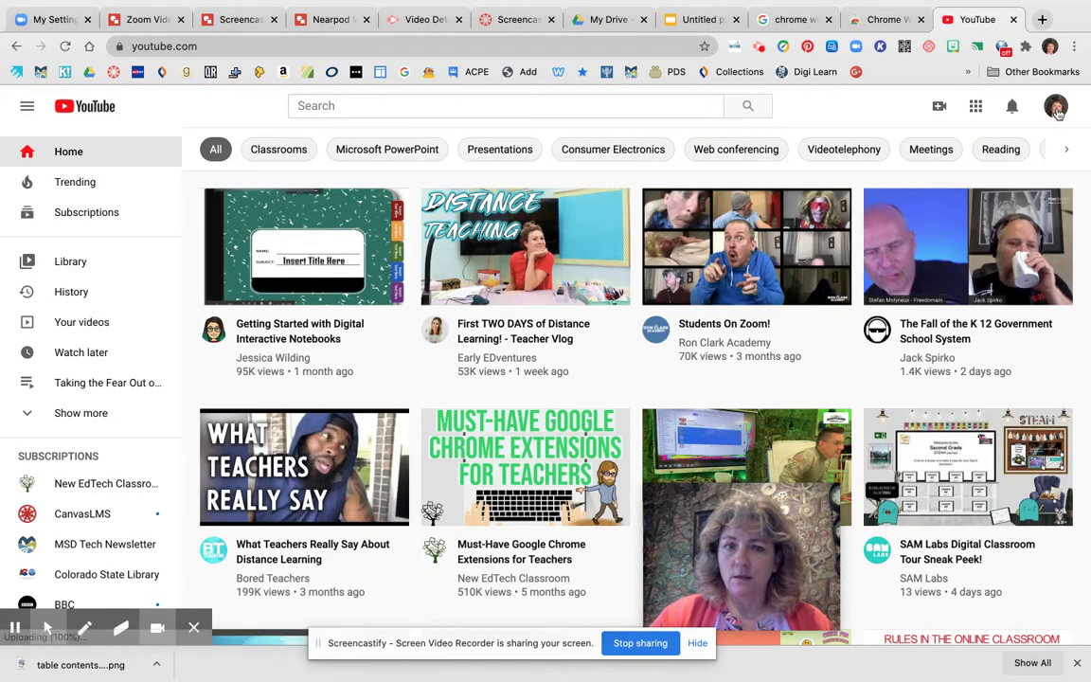
click(1057, 108)
click(911, 188)
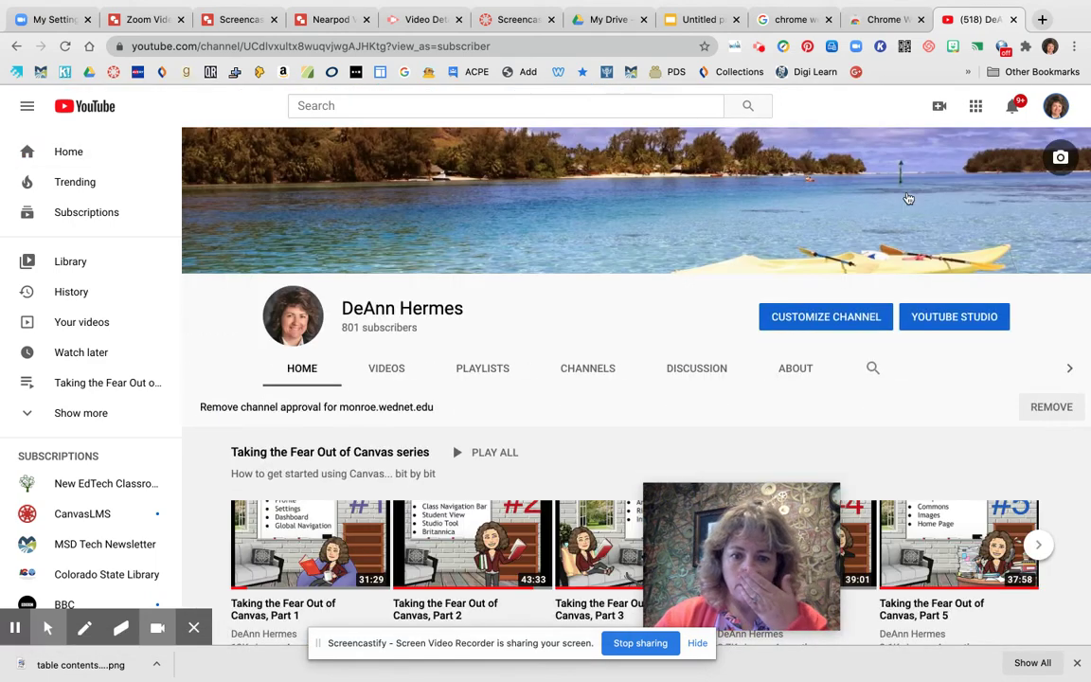
scroll(582, 343, down, 5)
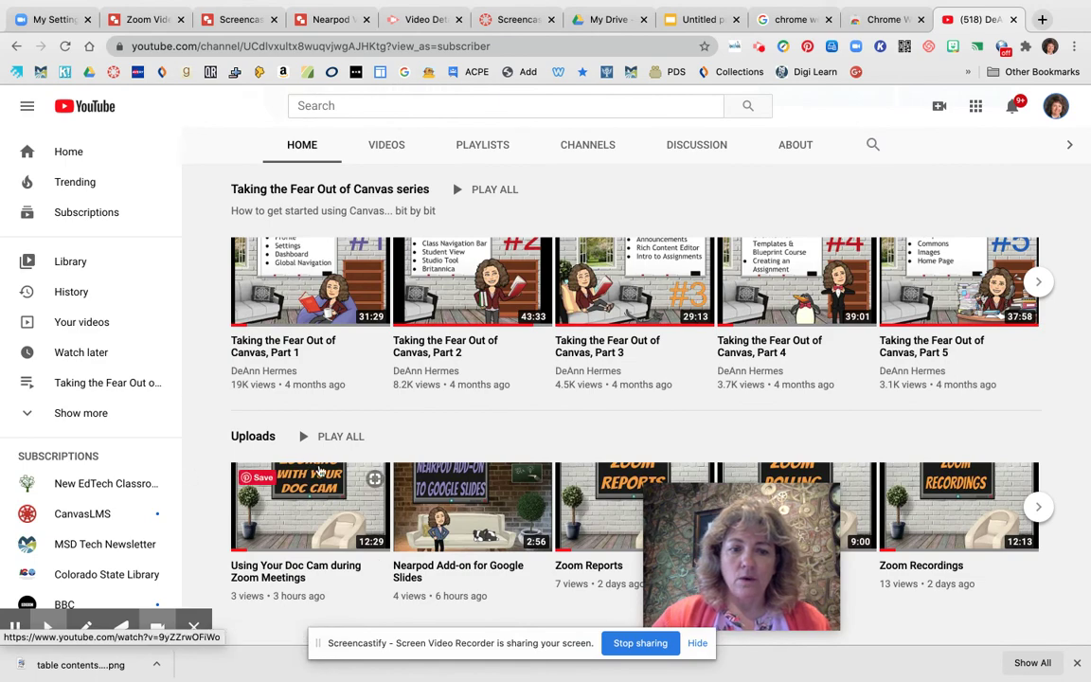
Open the uploaded video "Using Your Doc Cam during Zoom Meetings" and pause its playback
click(280, 451)
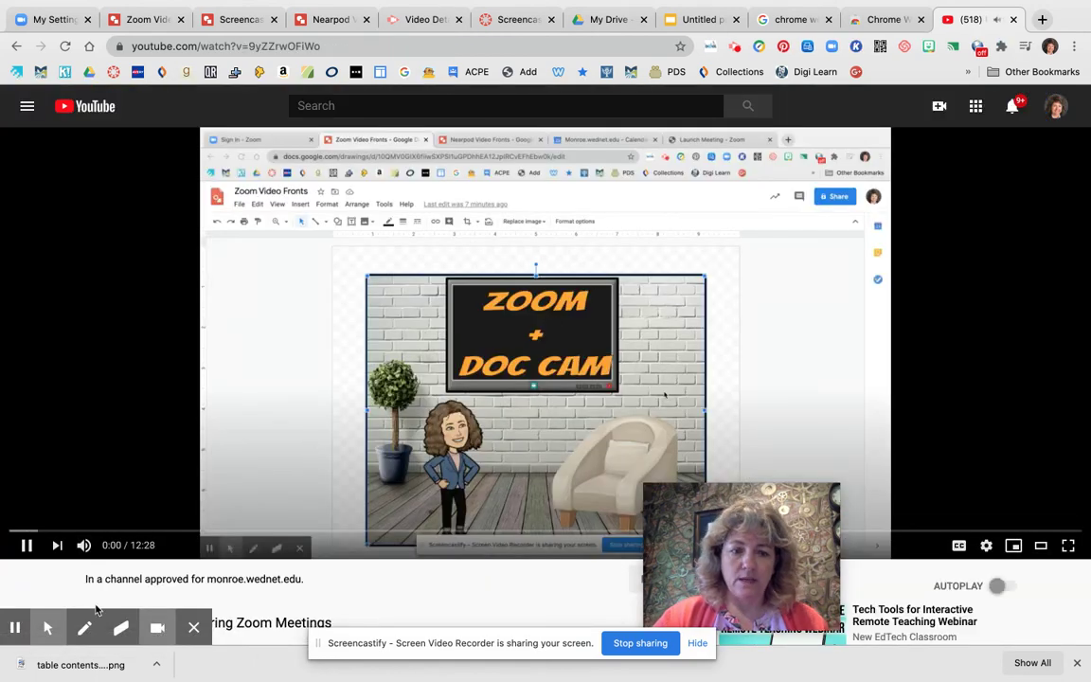
click(27, 545)
scroll(559, 225, down, 5)
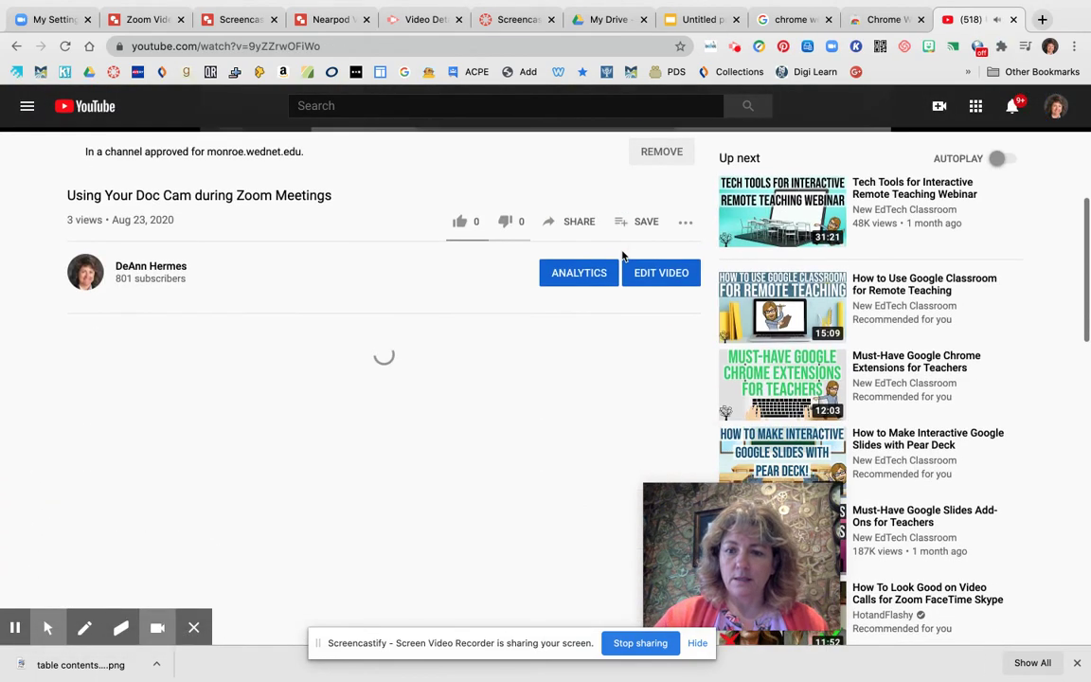
Copy the YouTube video's embed code from its sharing options, and close the YouTube page
click(575, 237)
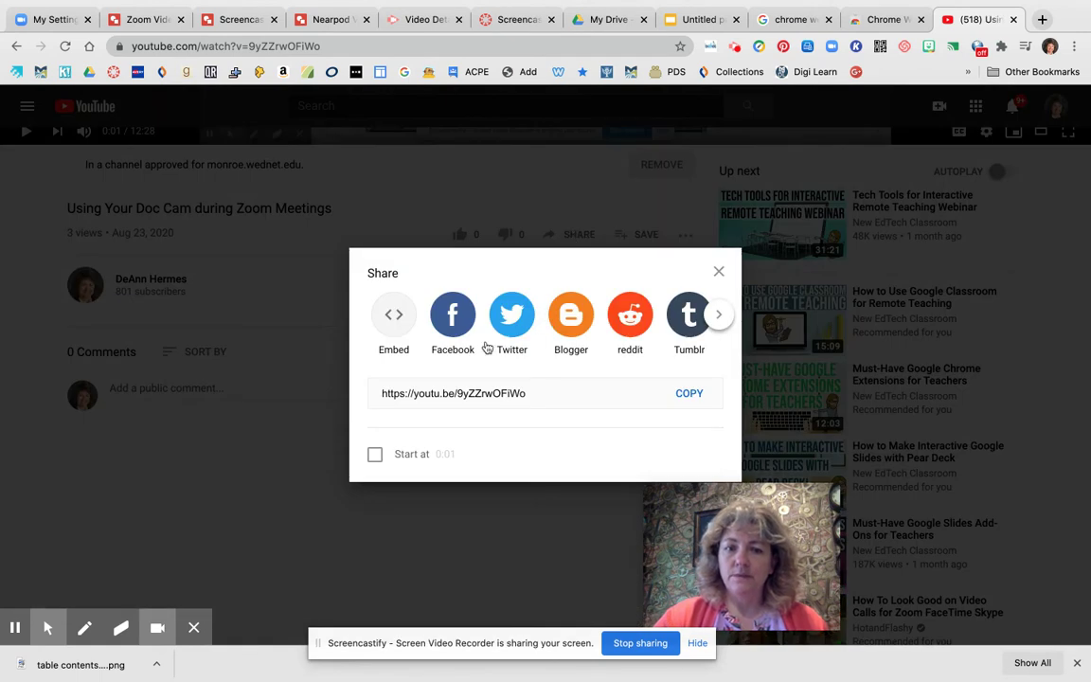
click(390, 317)
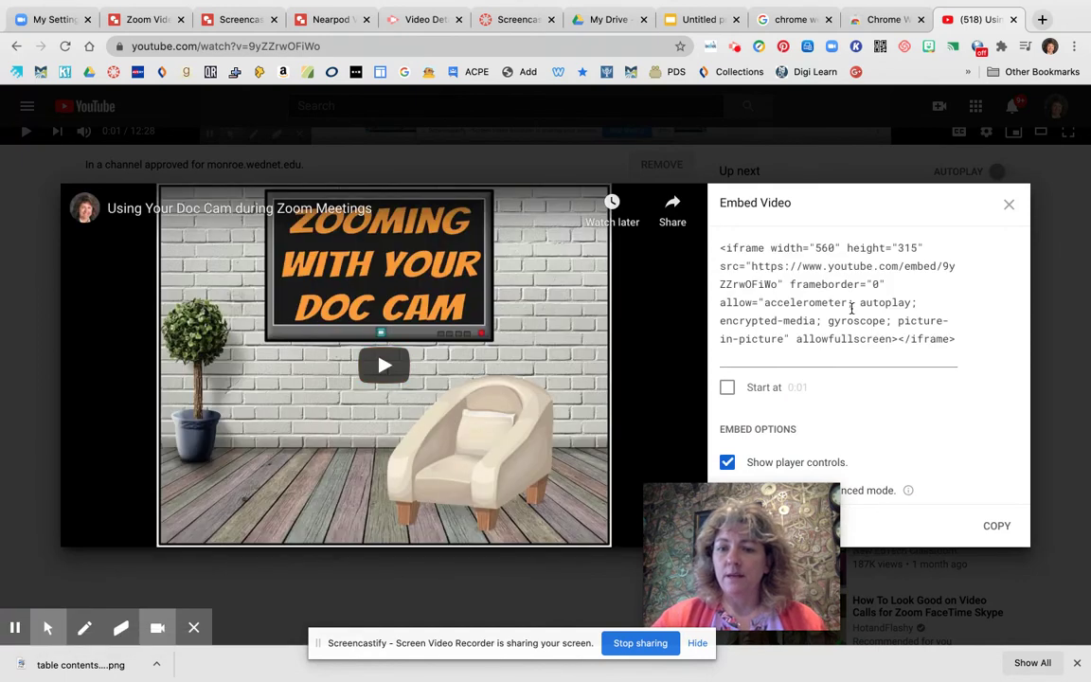
click(996, 526)
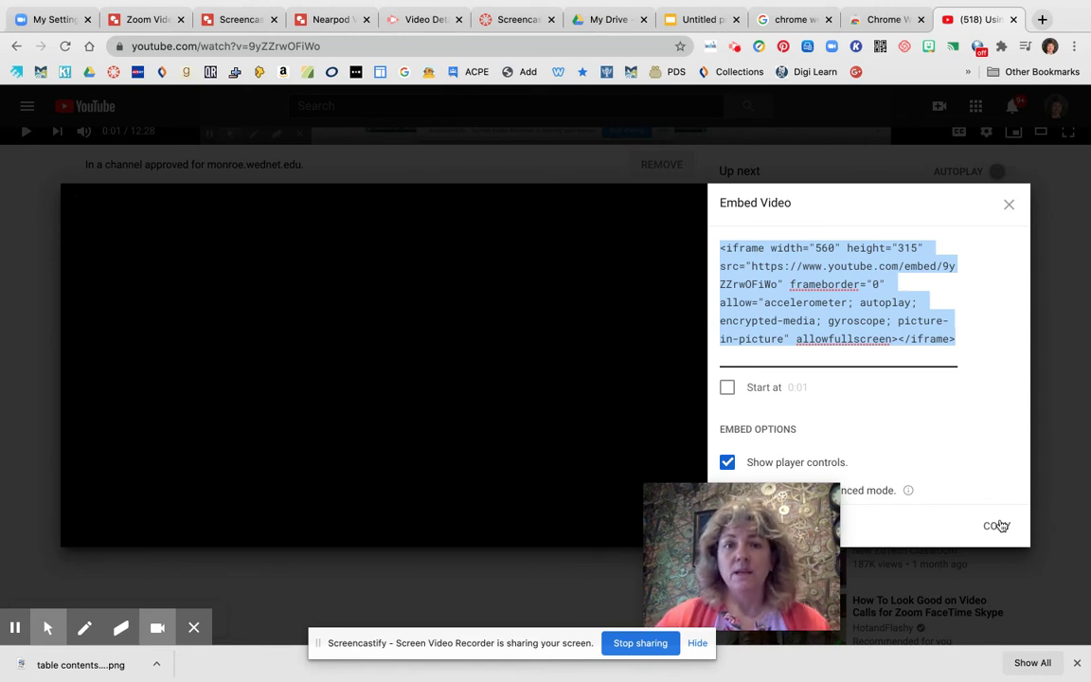
click(1014, 20)
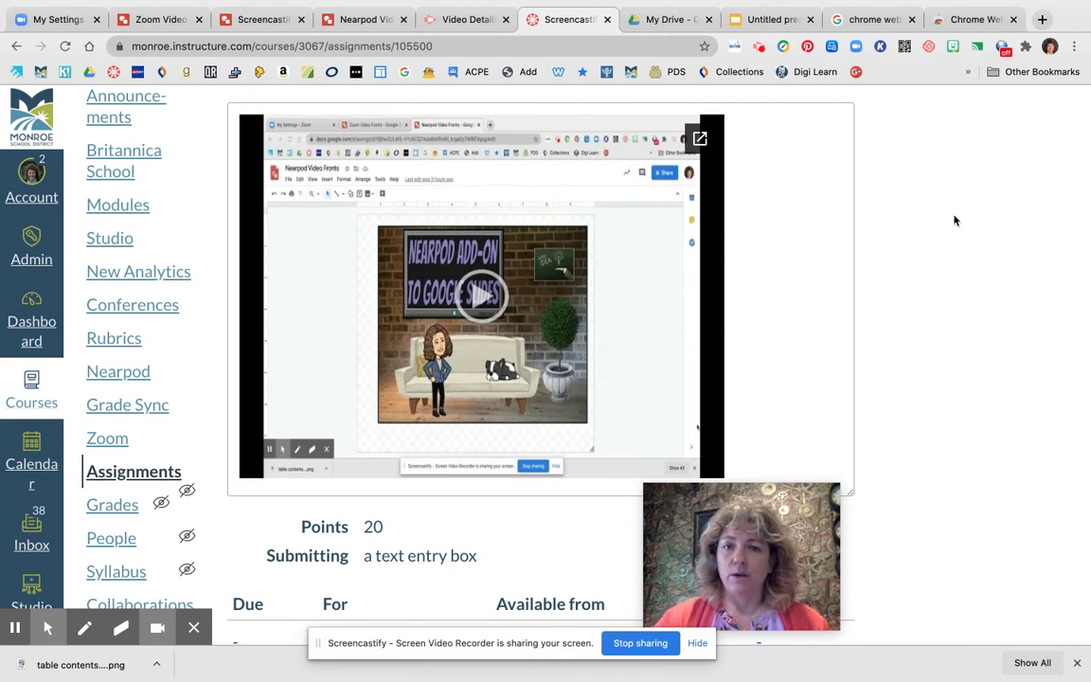
Open the "test" recording in the Screencastify editor from its video details page and dismiss the video zoom introduction
click(491, 27)
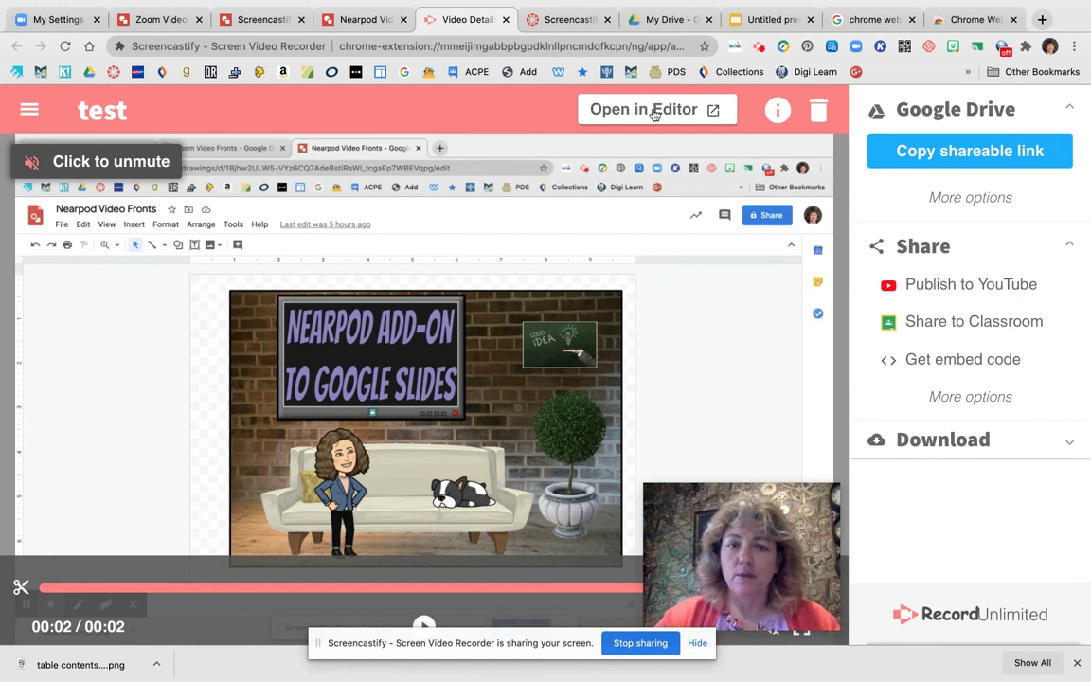
click(618, 104)
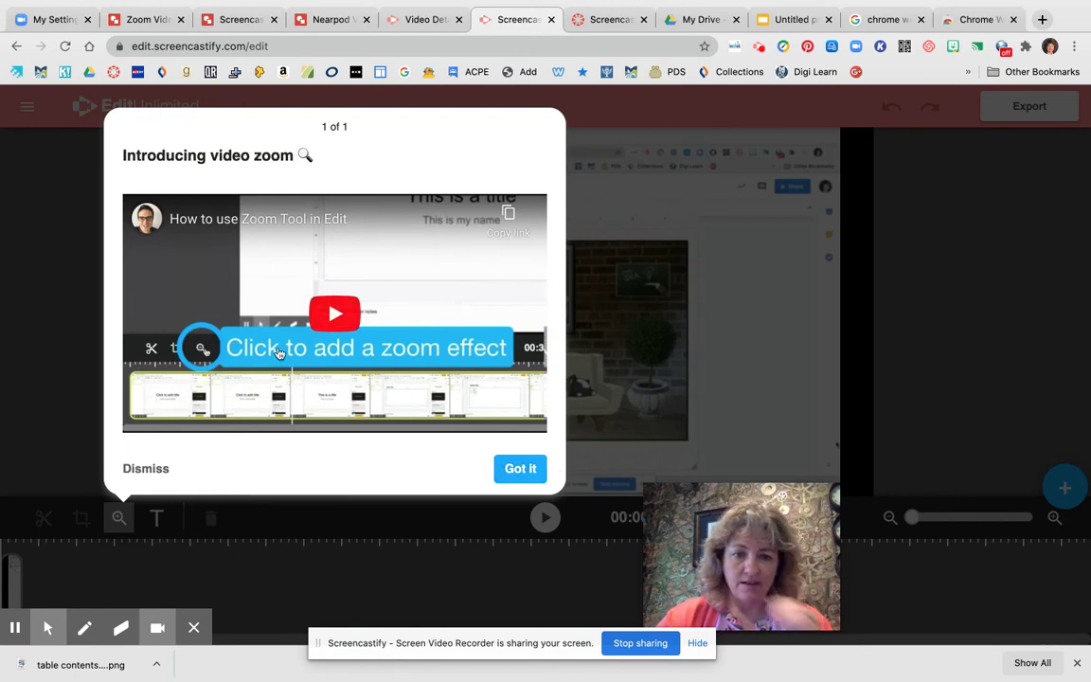
click(520, 469)
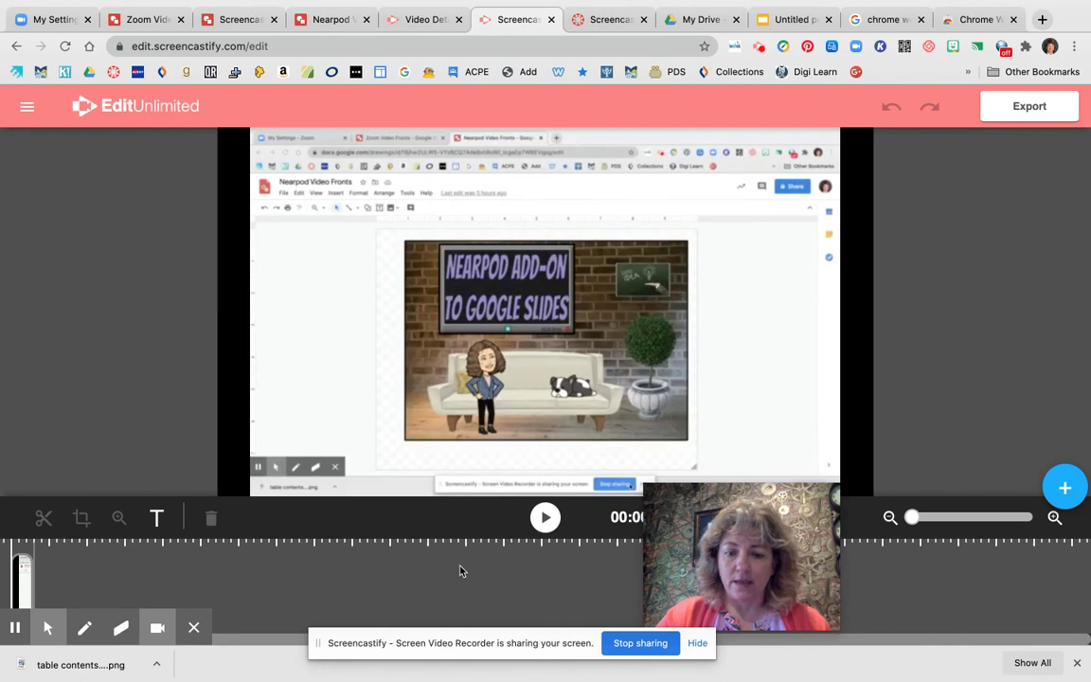
Preview the clip in the editor, then place the playhead at its end and add an empty text overlay
click(543, 519)
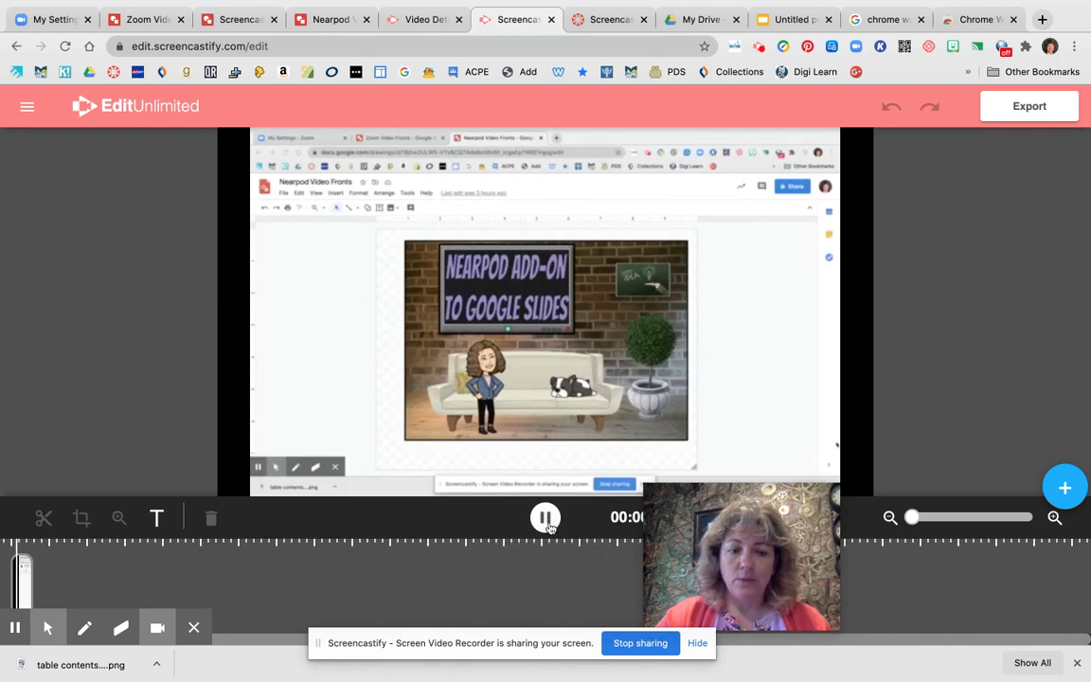
click(545, 518)
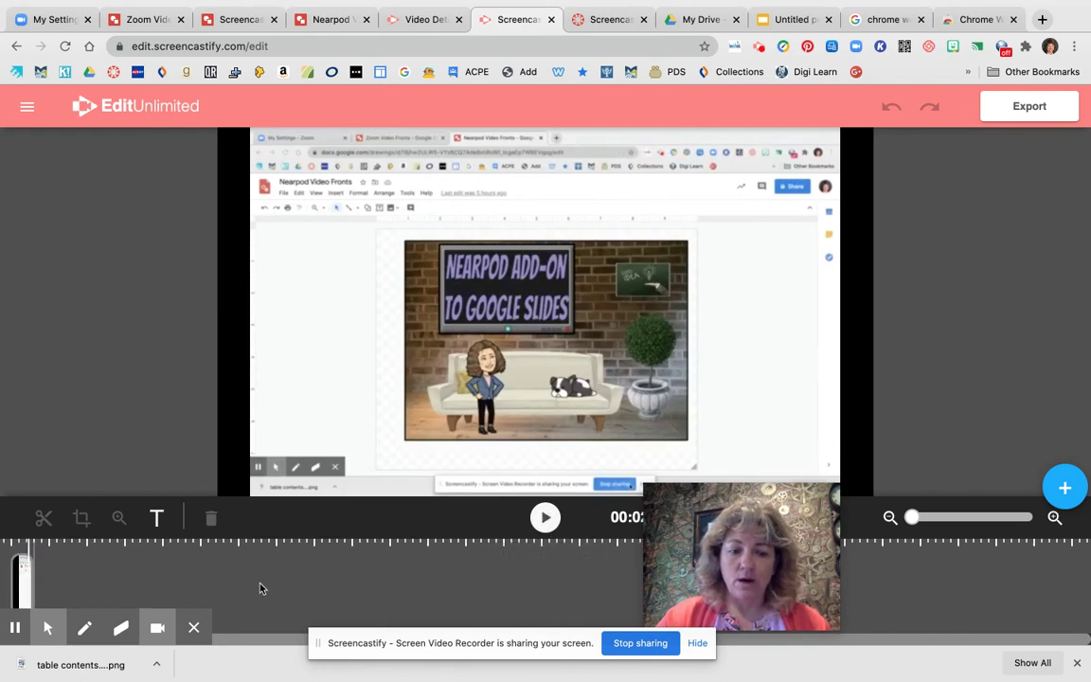
drag(32, 572, 34, 575)
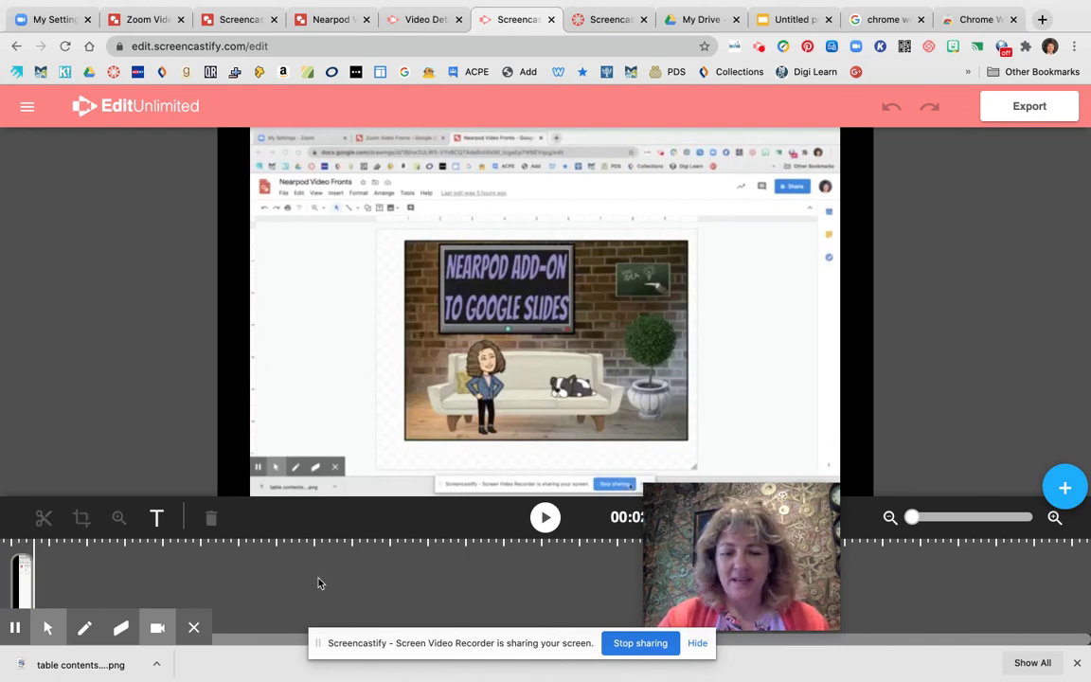
click(159, 519)
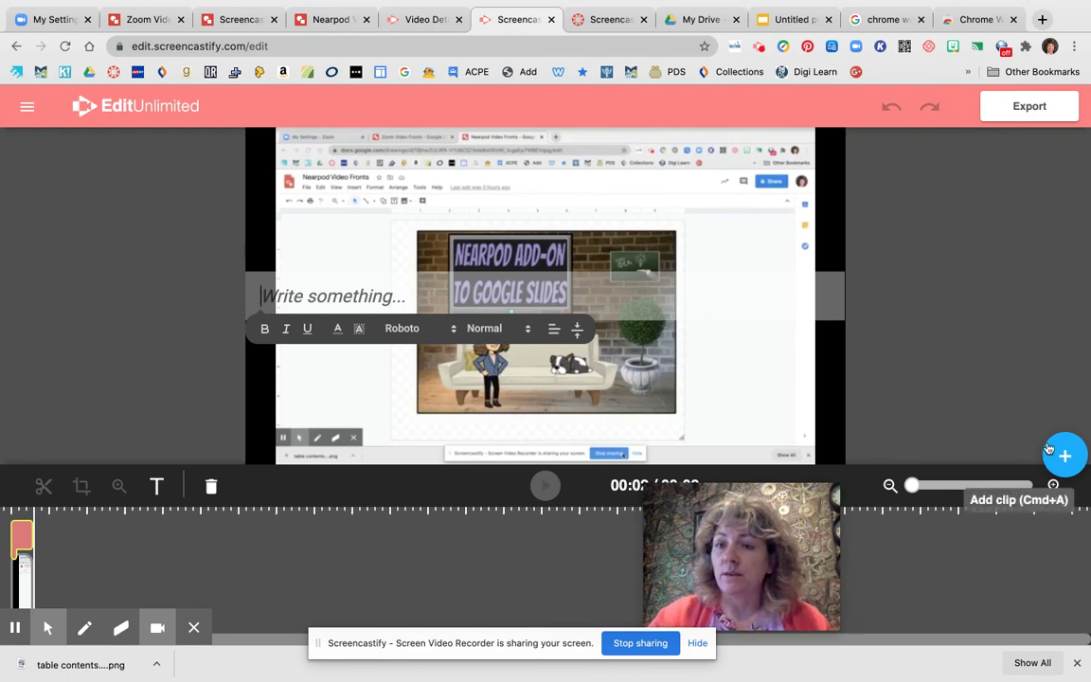
click(1030, 110)
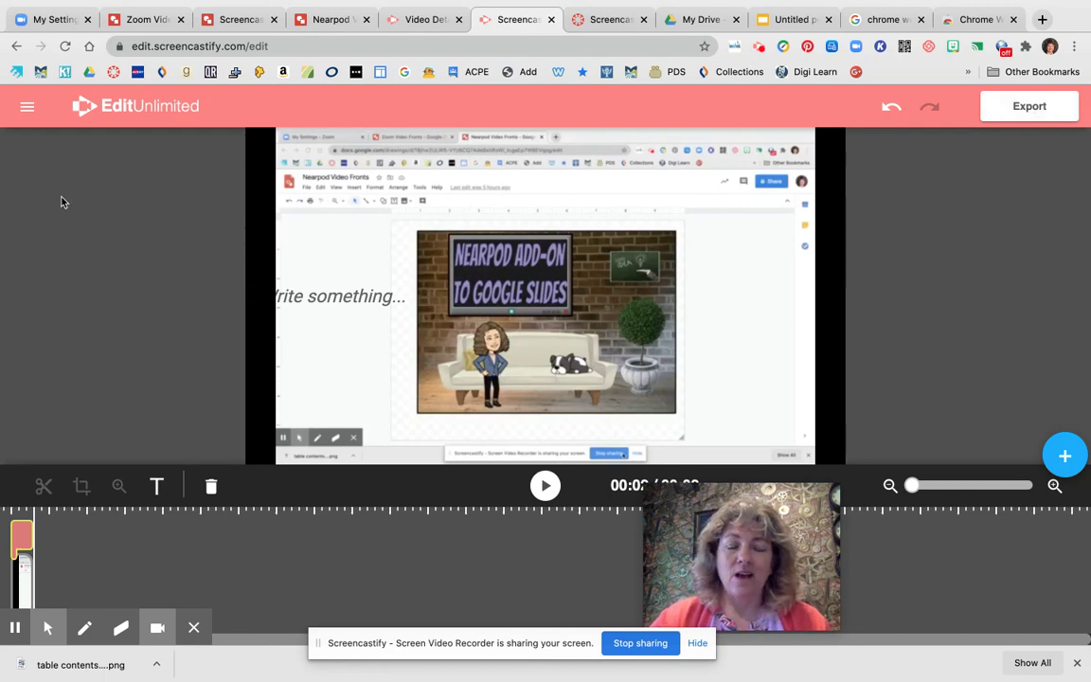
Try to open My recordings from the editor, and check the account options on the Screencastify site
click(29, 107)
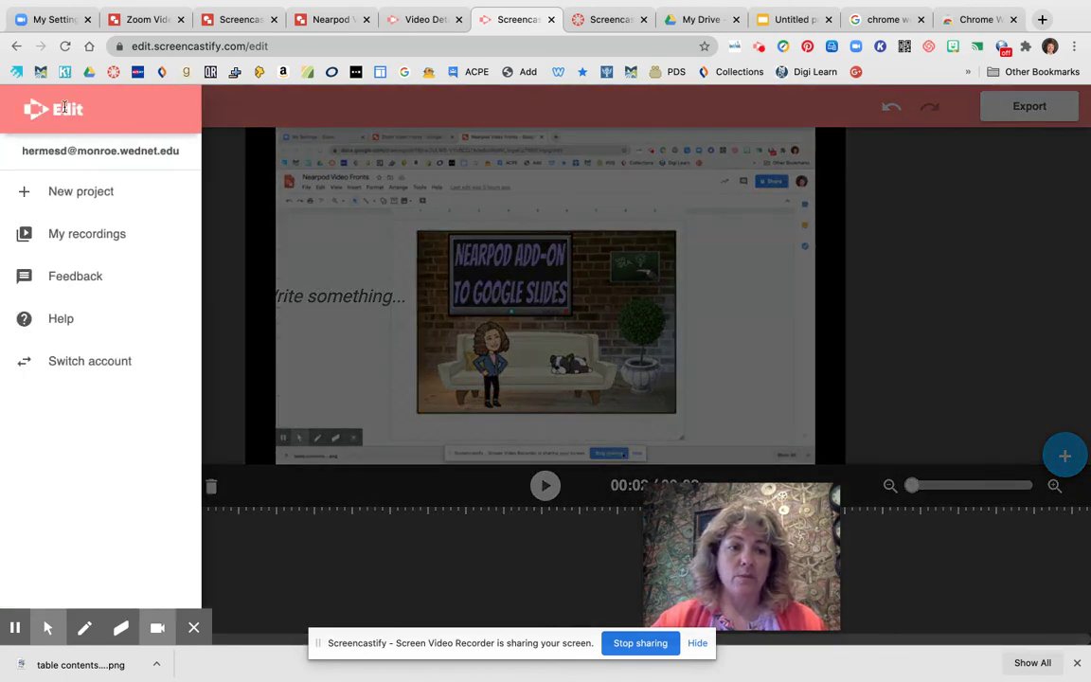
click(102, 239)
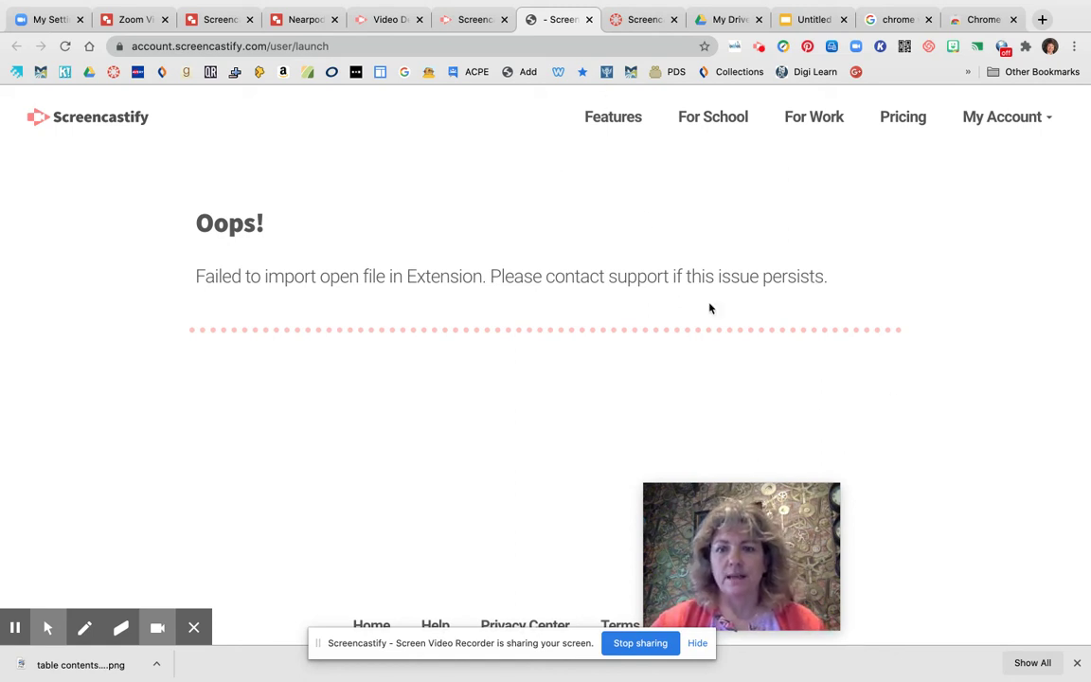
click(997, 122)
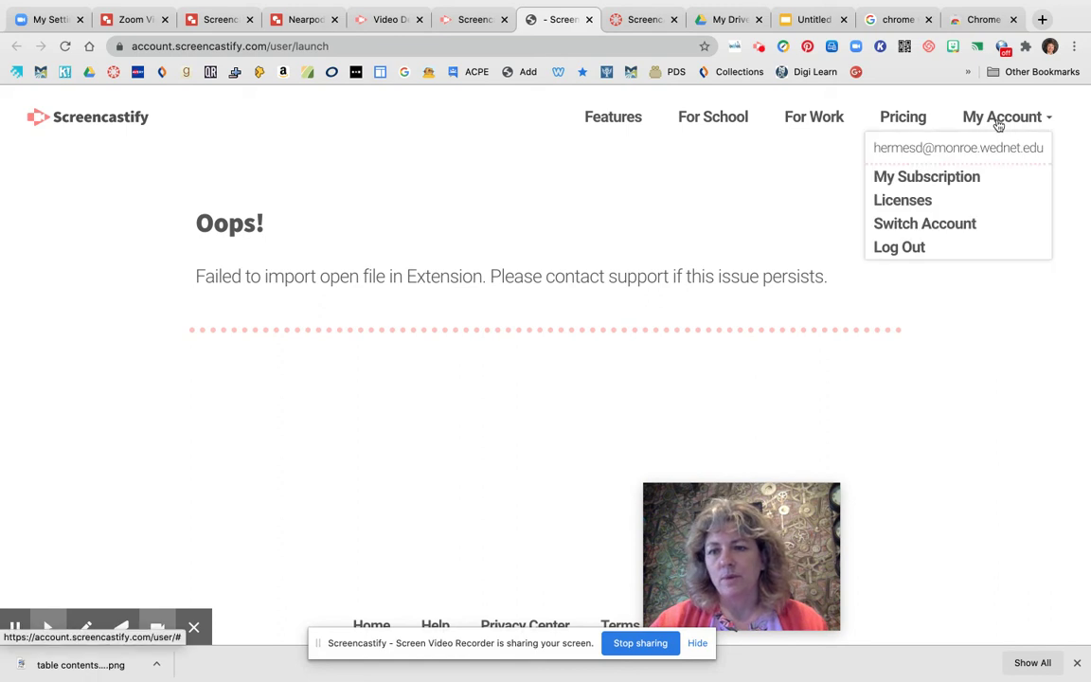
click(992, 121)
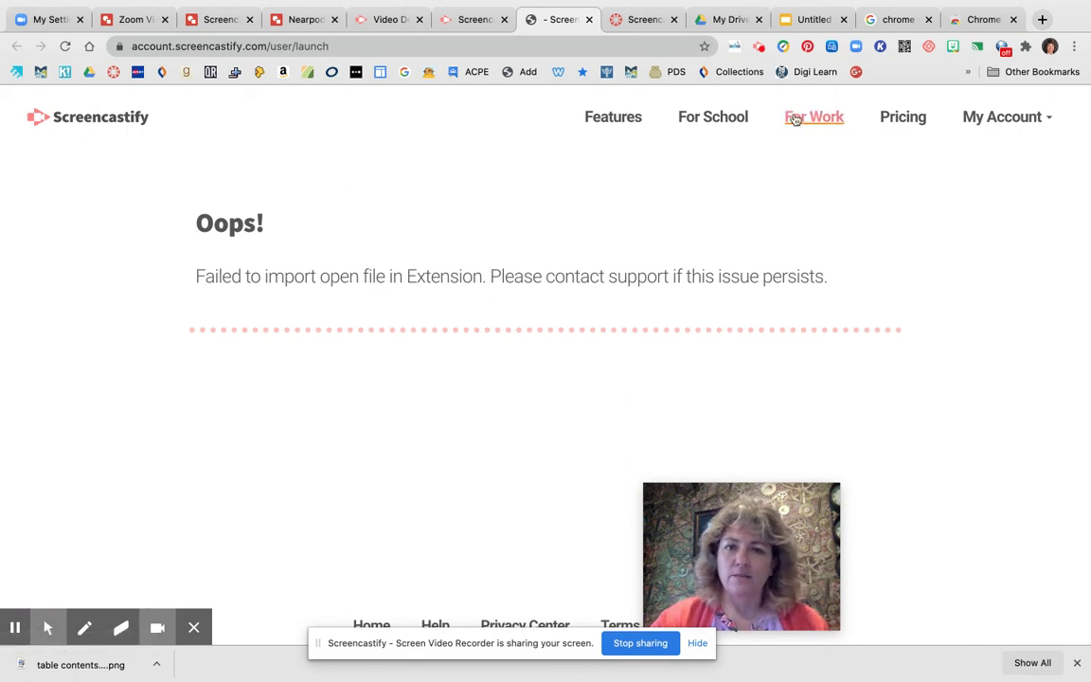
Return to the video details page of the "test" recording
click(472, 21)
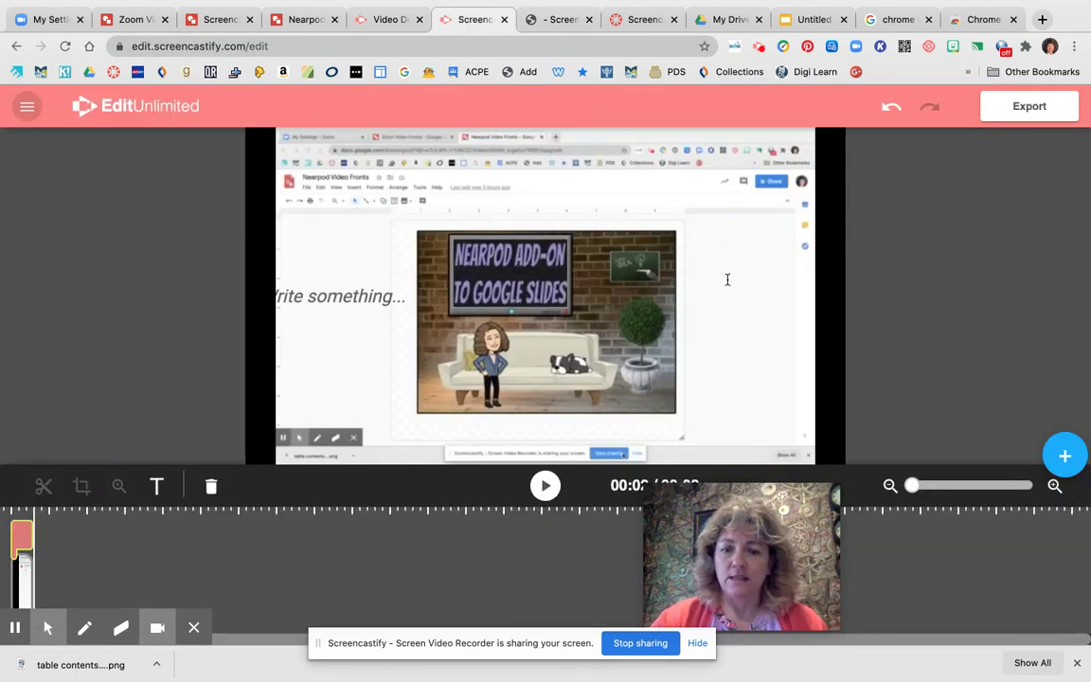
click(391, 19)
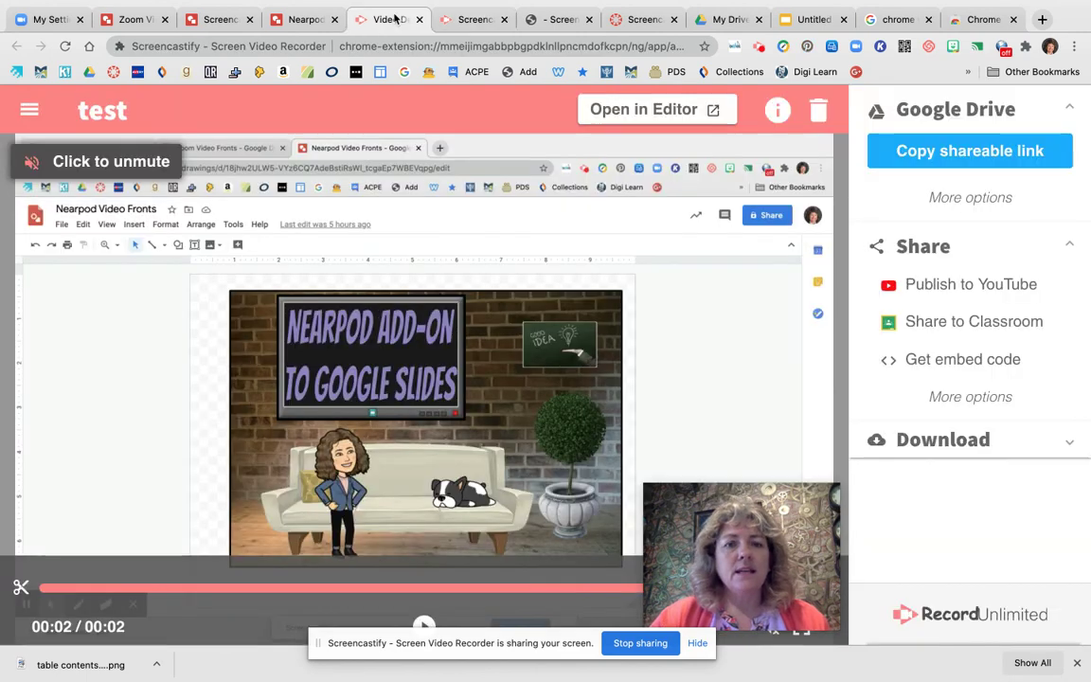